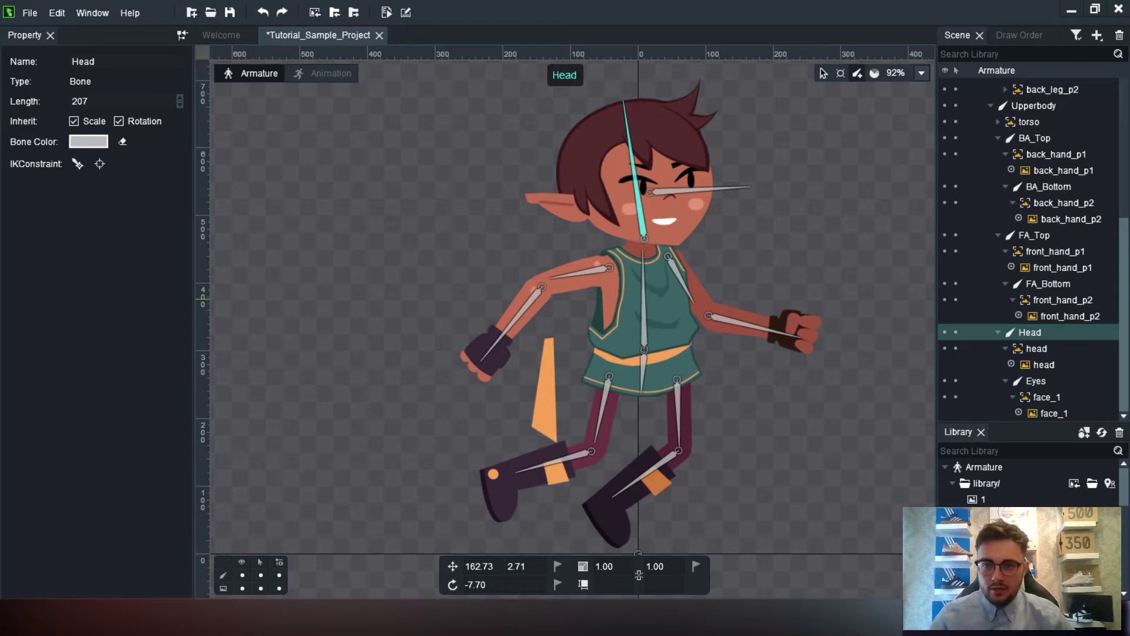
- Try rotating the BA_Bottom forearm bone upward about its elbow and undo the rotation
click(744, 323)
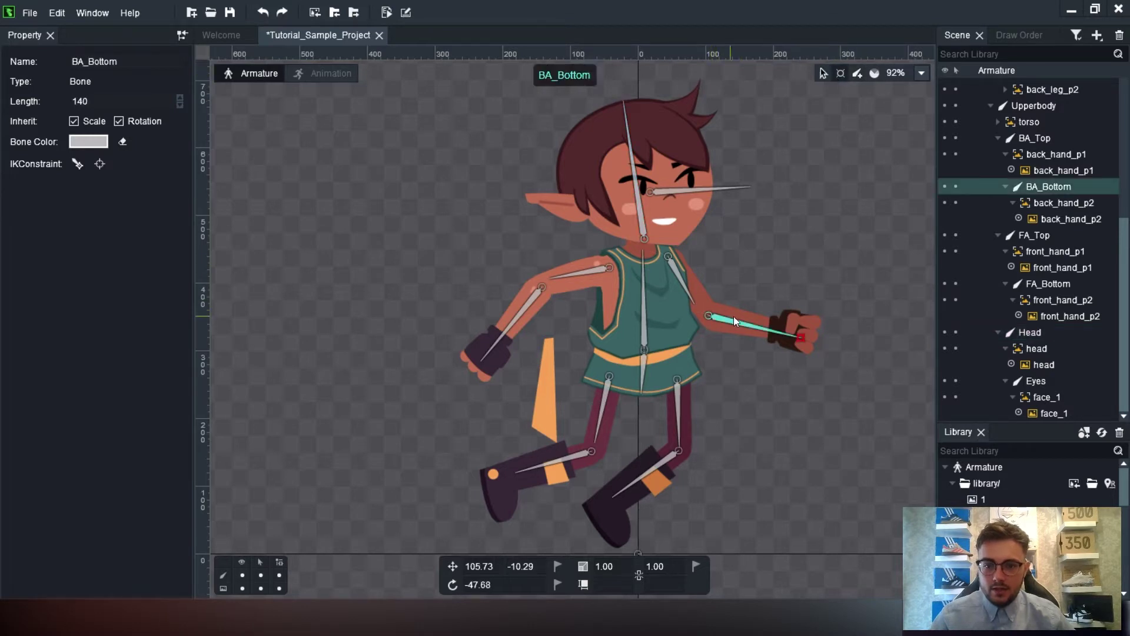
drag(744, 323, 812, 309)
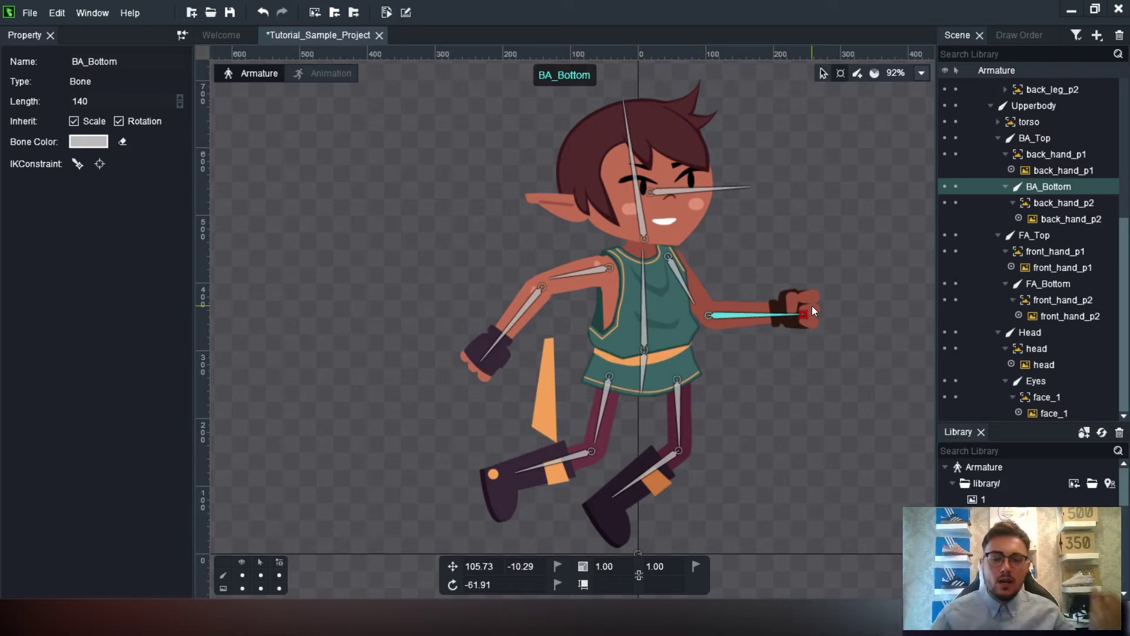
key(ctrl+z)
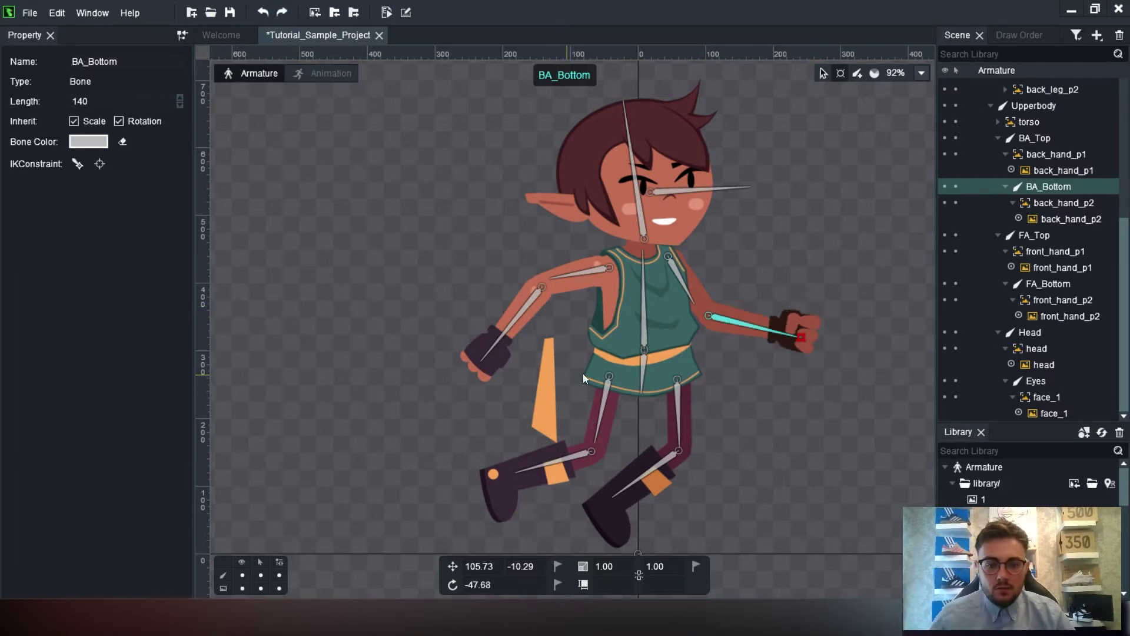
- Under the Head bone, draw a chain of three bones down the large front hair lock, the last about 31 long
scroll(614, 373, up, 2)
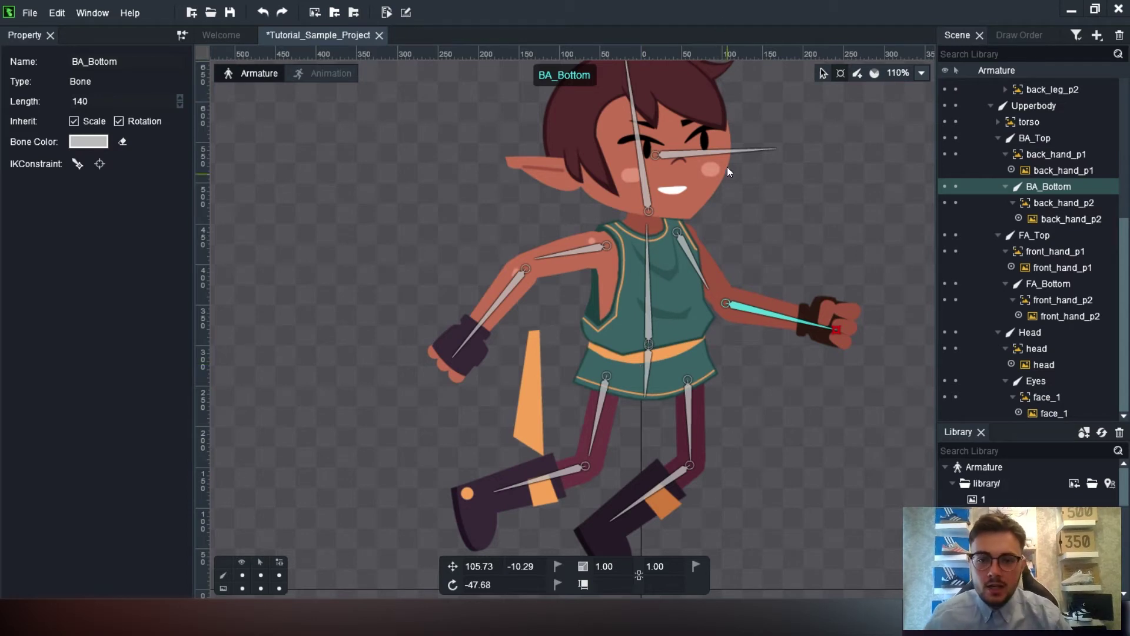
drag(725, 152, 687, 266)
scroll(687, 266, up, 2)
drag(702, 194, 710, 278)
scroll(679, 266, up, 1)
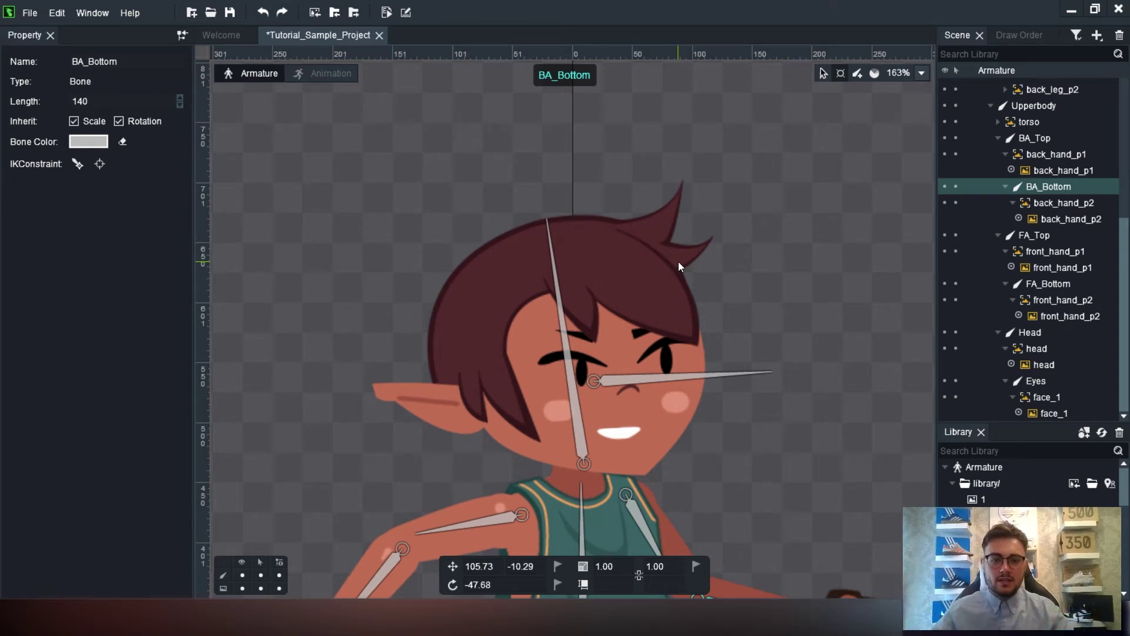
scroll(679, 260, up, 1)
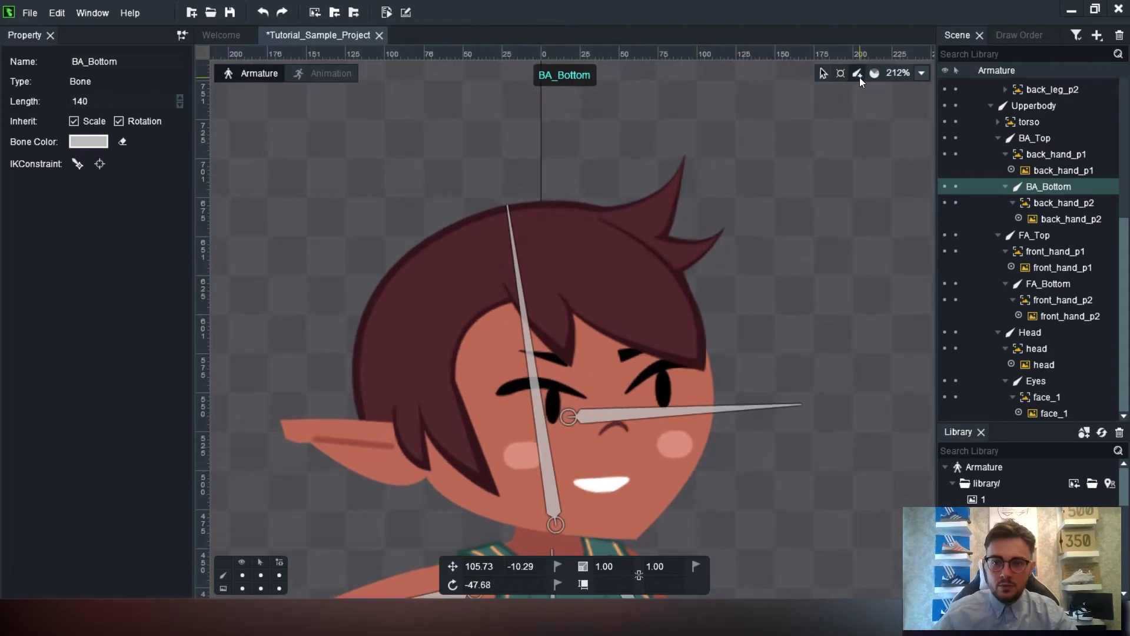
click(542, 417)
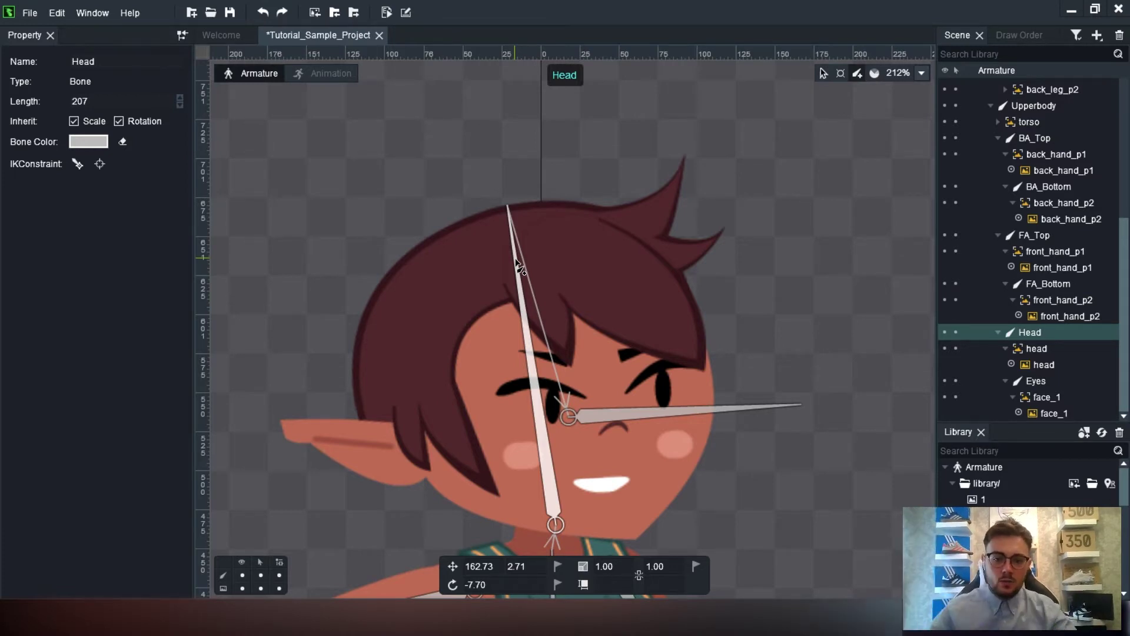
scroll(516, 265, up, 1)
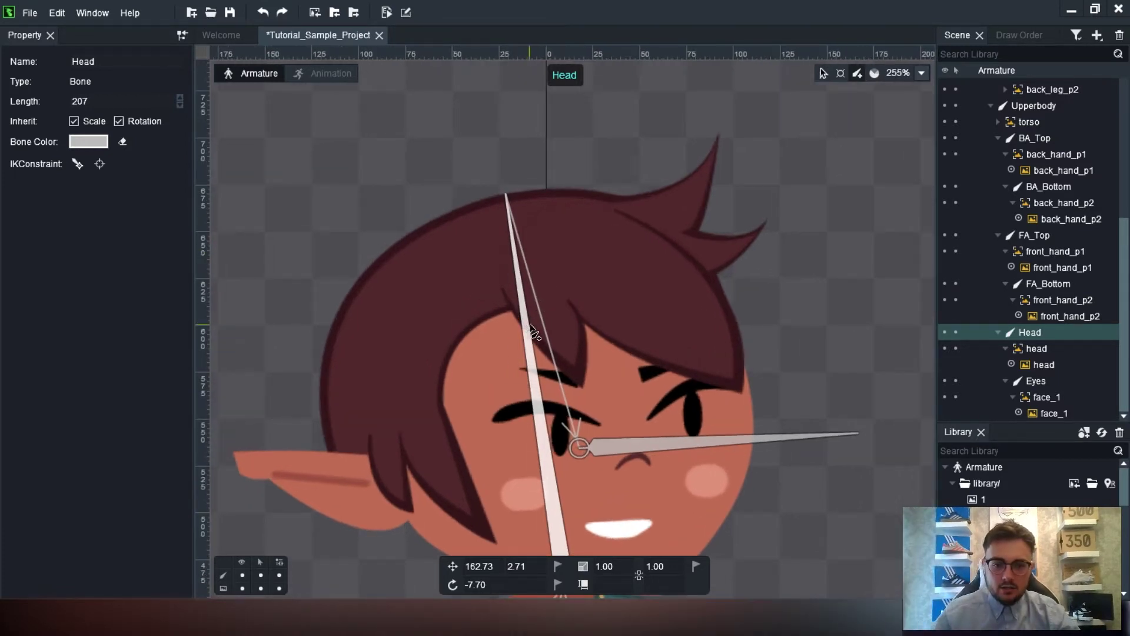
drag(562, 218, 717, 368)
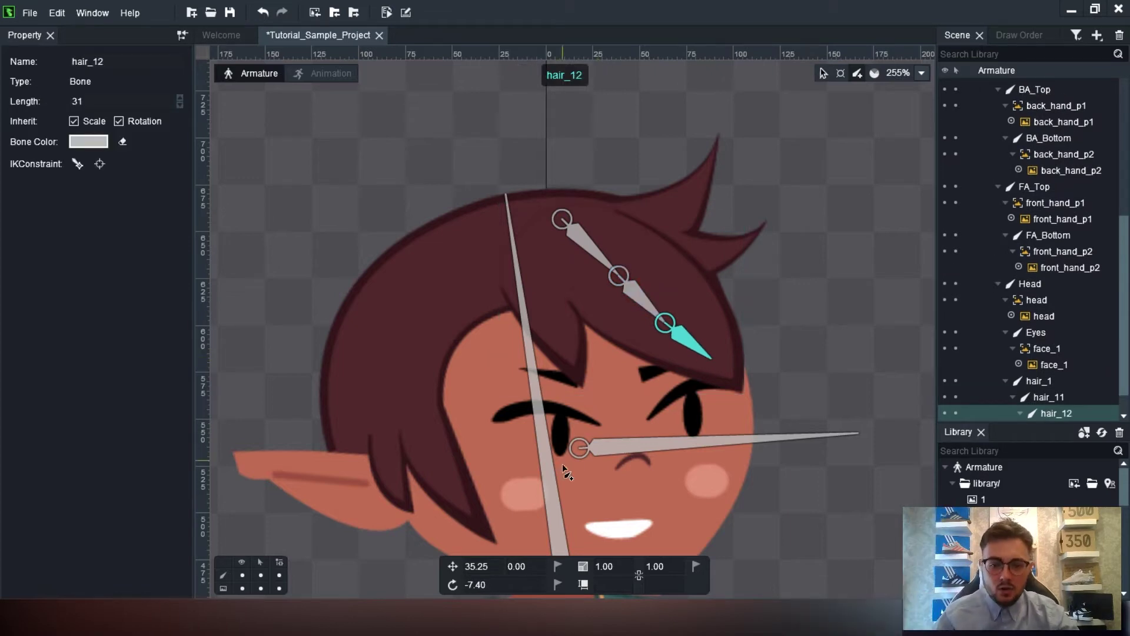
- Draw single child bones of the Head bone in the small front lock, about 36 long, and in each of the two hair spikes
click(546, 445)
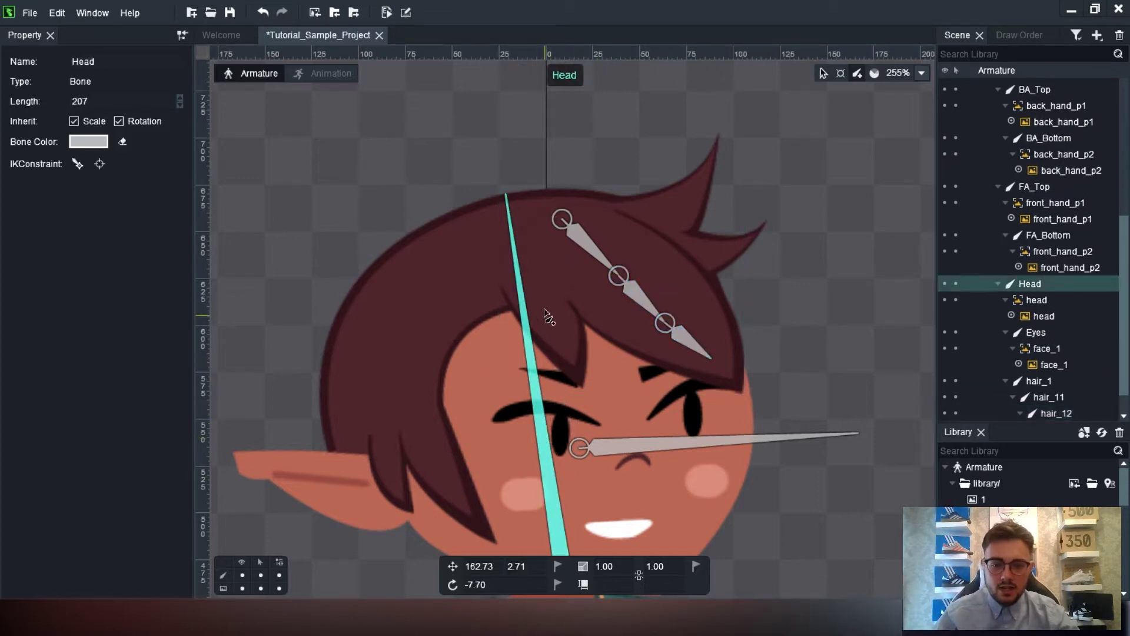
drag(538, 279, 564, 353)
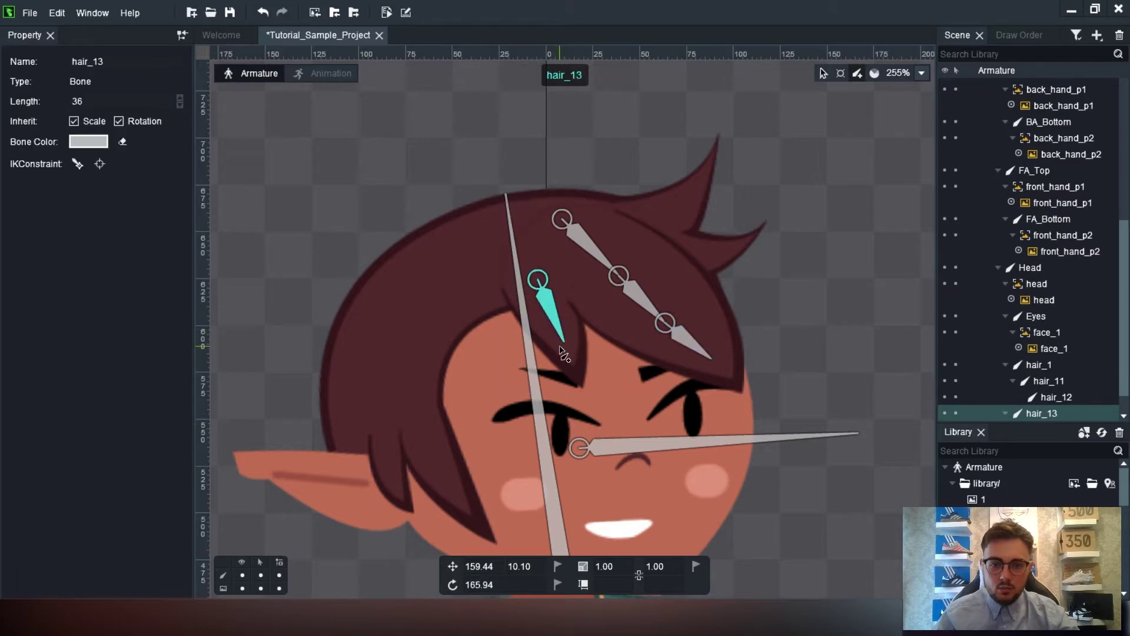
click(541, 404)
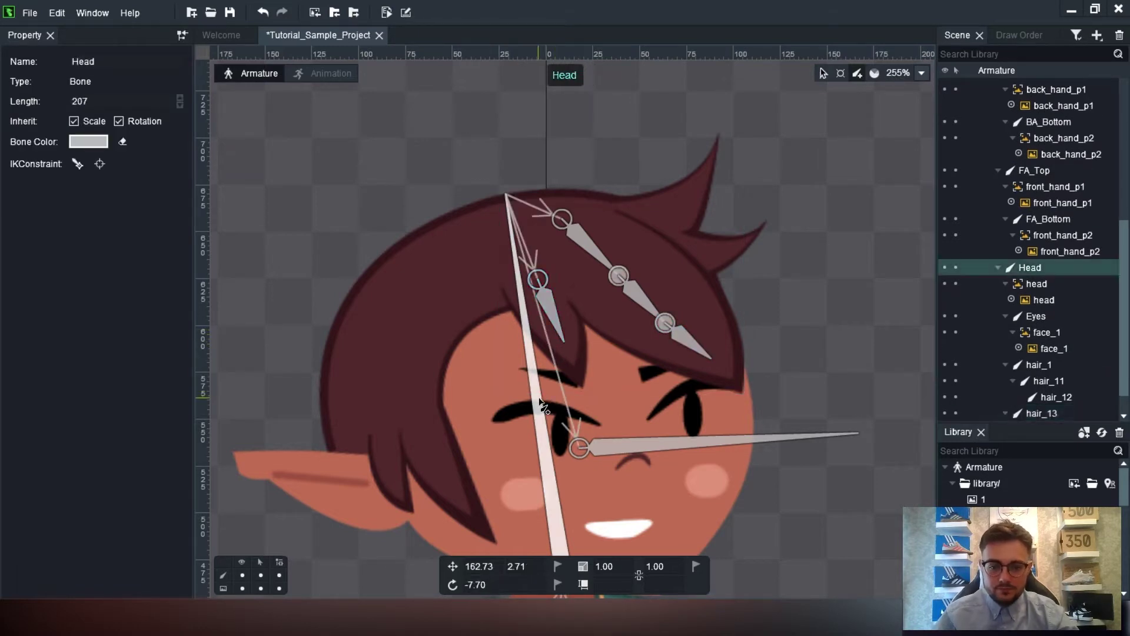
drag(663, 214, 709, 165)
click(544, 441)
drag(690, 249, 753, 243)
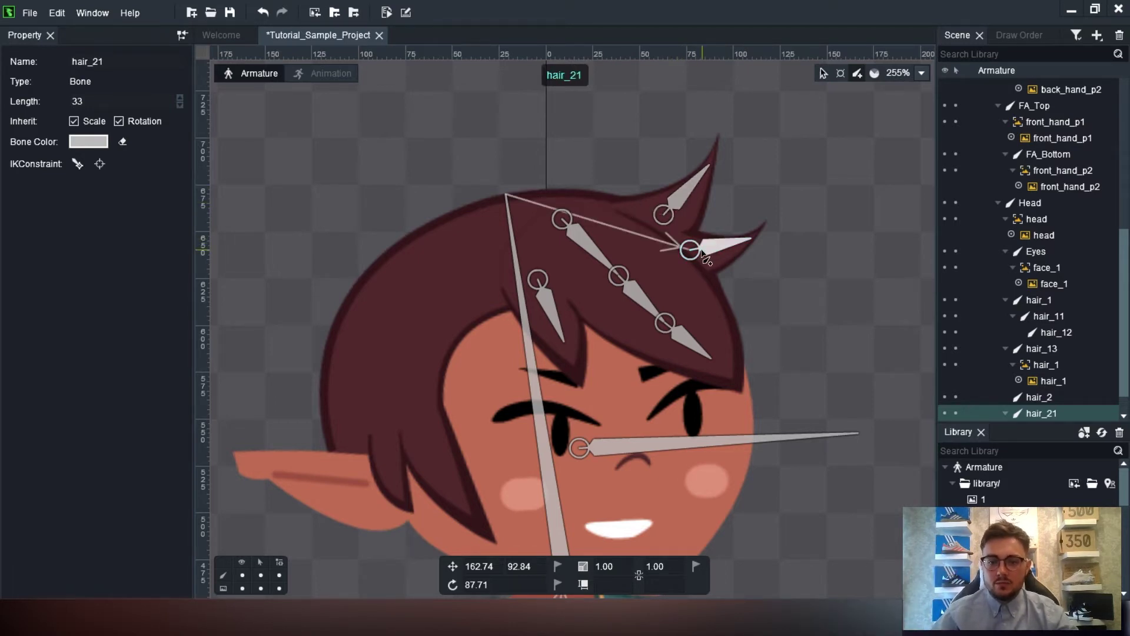
- Under the LoweBody bone, draw a chain of bones down the loose orange cloth strip
scroll(711, 266, down, 2)
drag(711, 267, 741, 250)
scroll(975, 333, up, 2)
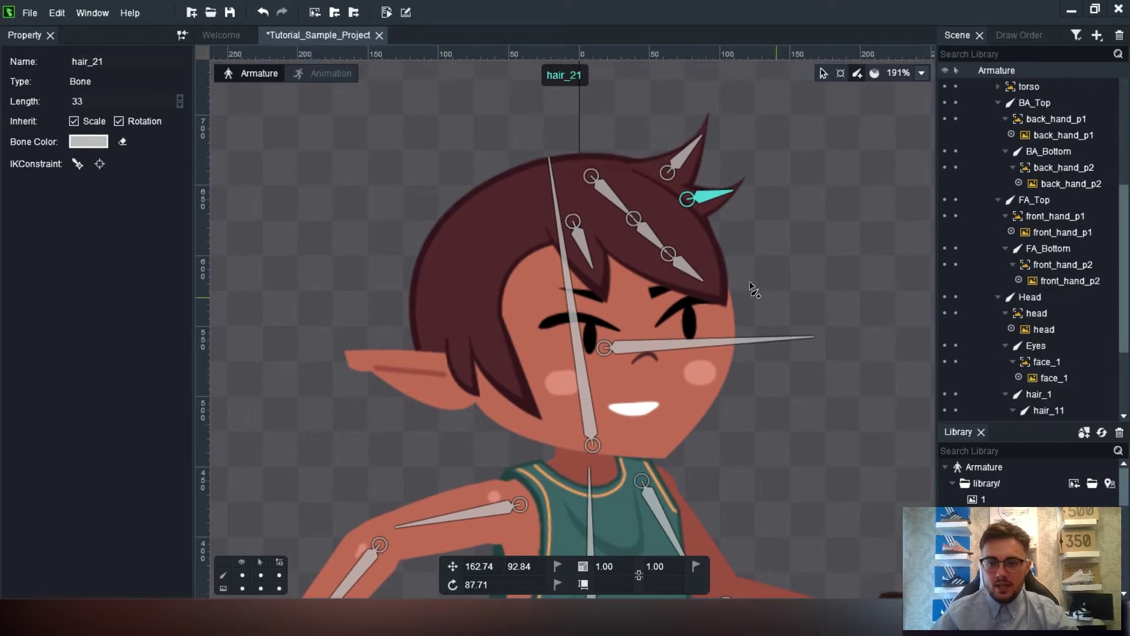
scroll(641, 291, down, 2)
drag(716, 474, 745, 176)
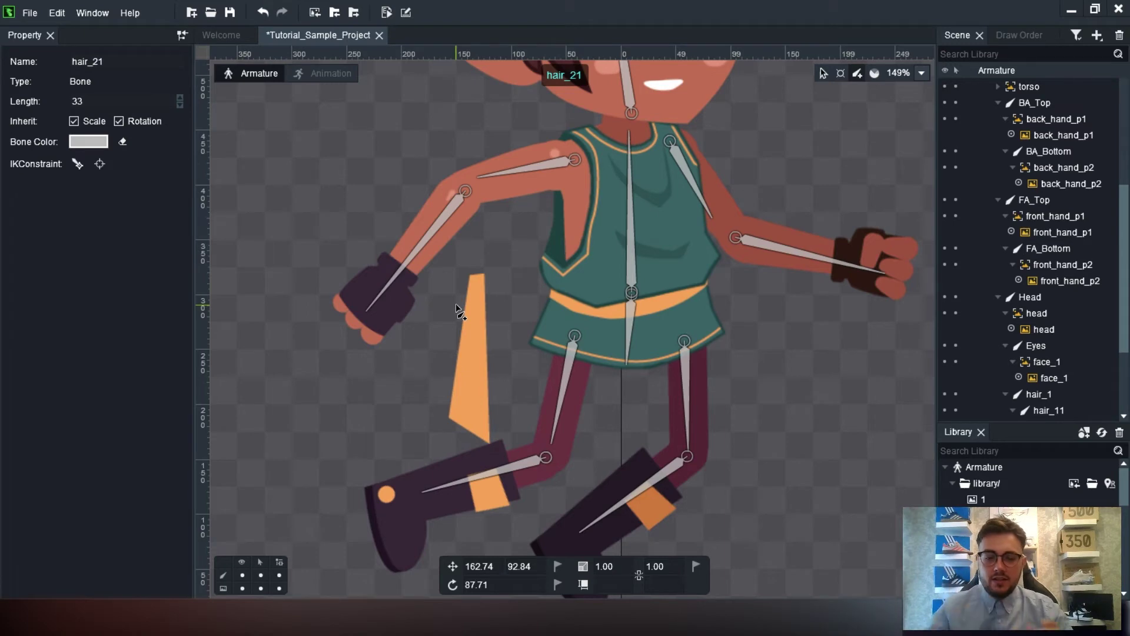
drag(742, 147, 763, 192)
click(651, 372)
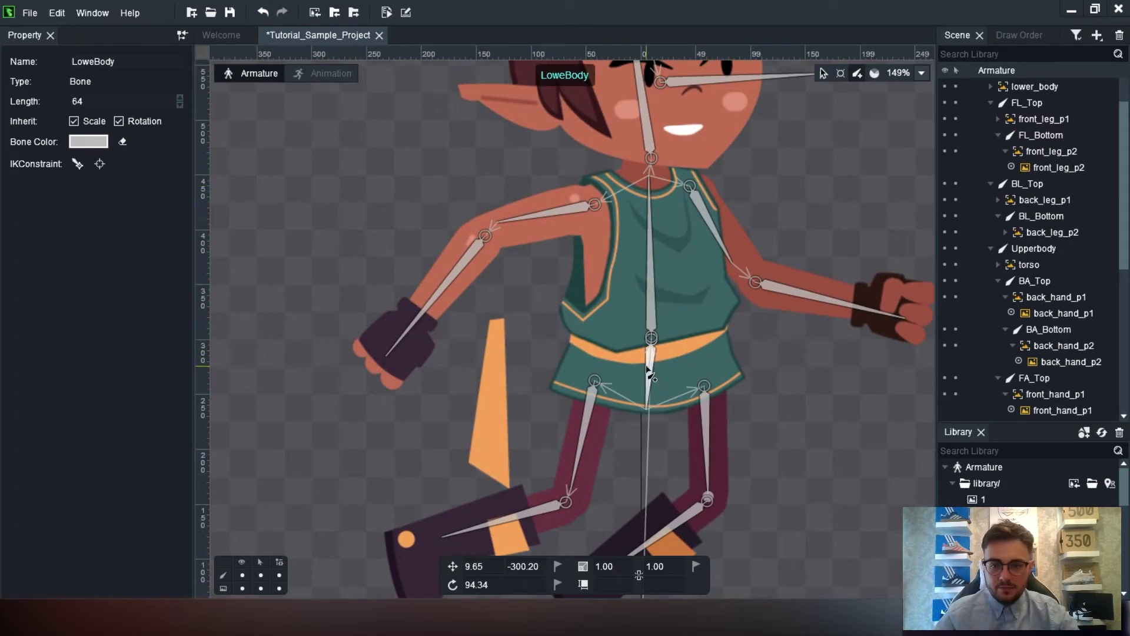
scroll(651, 371, down, 2)
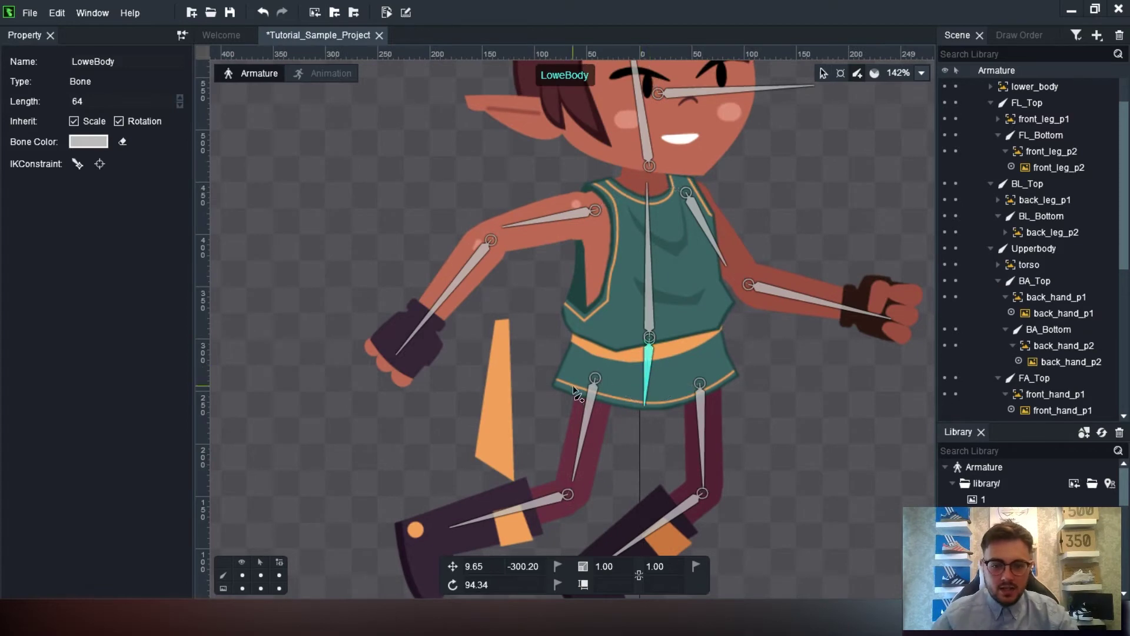
scroll(518, 376, up, 5)
drag(489, 293, 474, 520)
- Undo the last three bone placements in the orange cloth strip and redraw them toward its lower tip, the last about 22 long
key(ctrl+z)
key(ctrl+z)
key(ctrl+z)
drag(479, 415, 478, 449)
drag(478, 450, 489, 525)
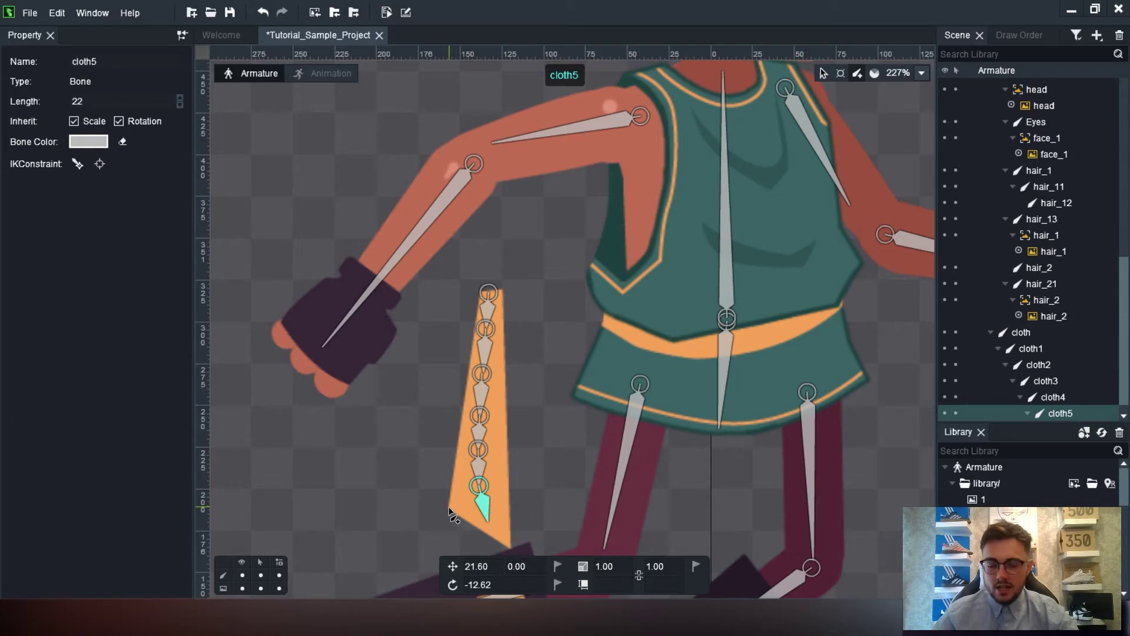
- Select the hair_1 slot, widen its property area, convert the image to a mesh and open the mesh for editing
drag(698, 124, 518, 447)
drag(589, 176, 559, 411)
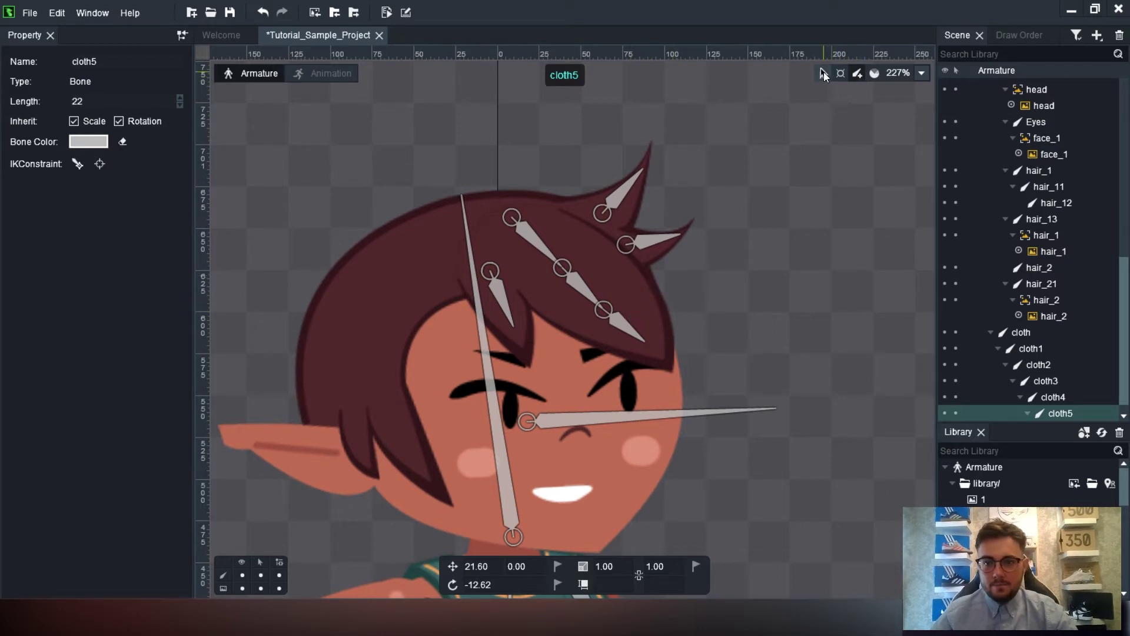
click(824, 72)
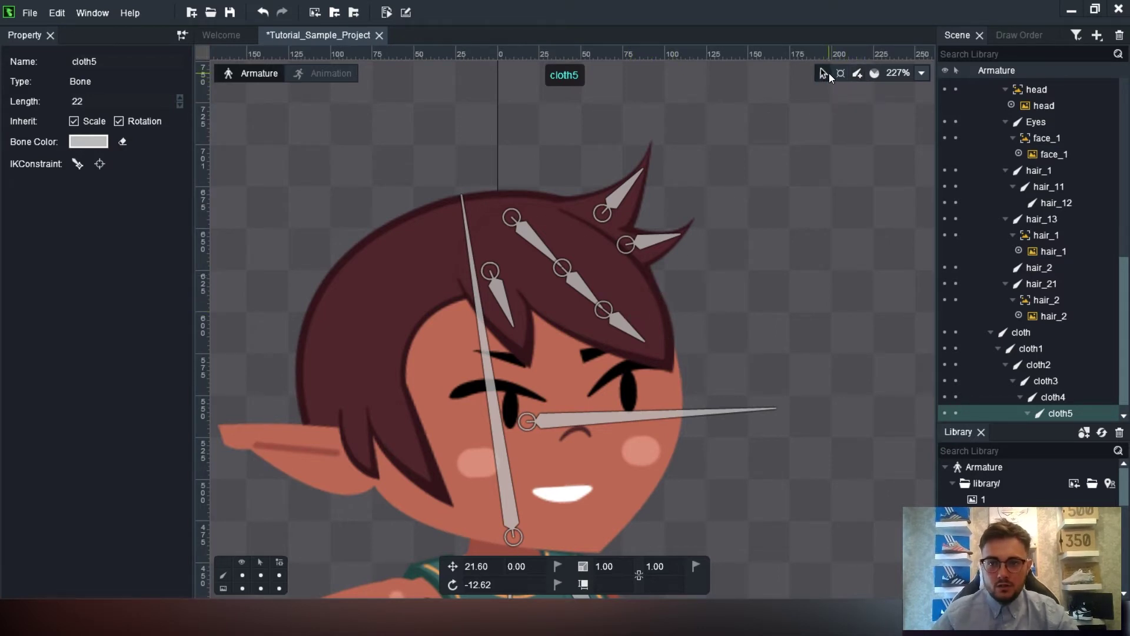
click(644, 299)
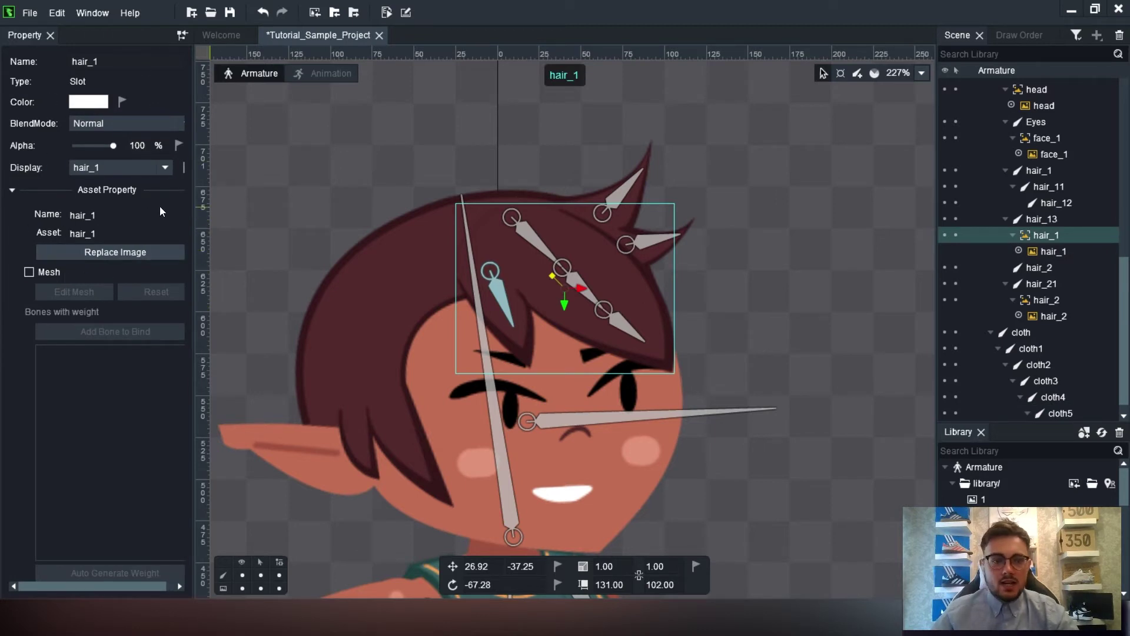
drag(191, 210, 511, 209)
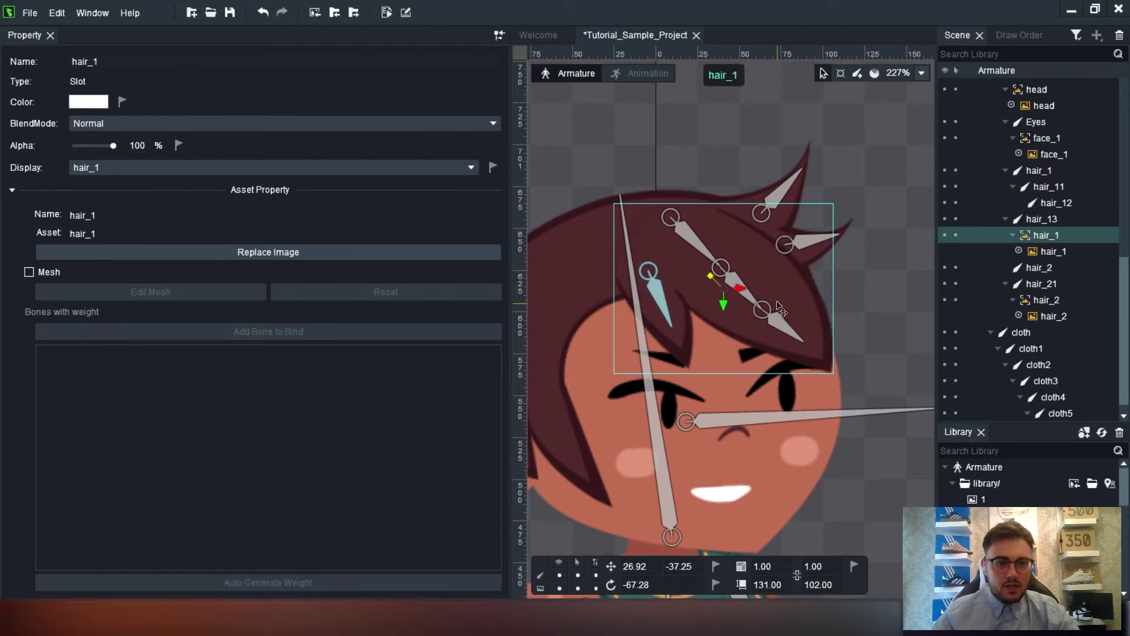
click(50, 271)
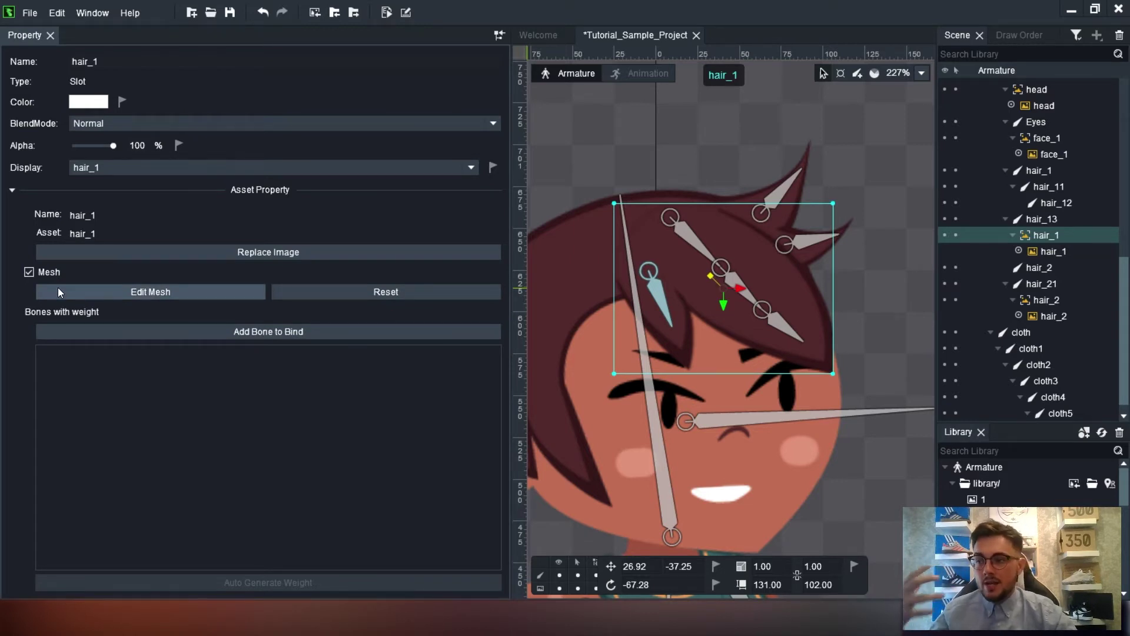
click(58, 289)
scroll(678, 305, up, 2)
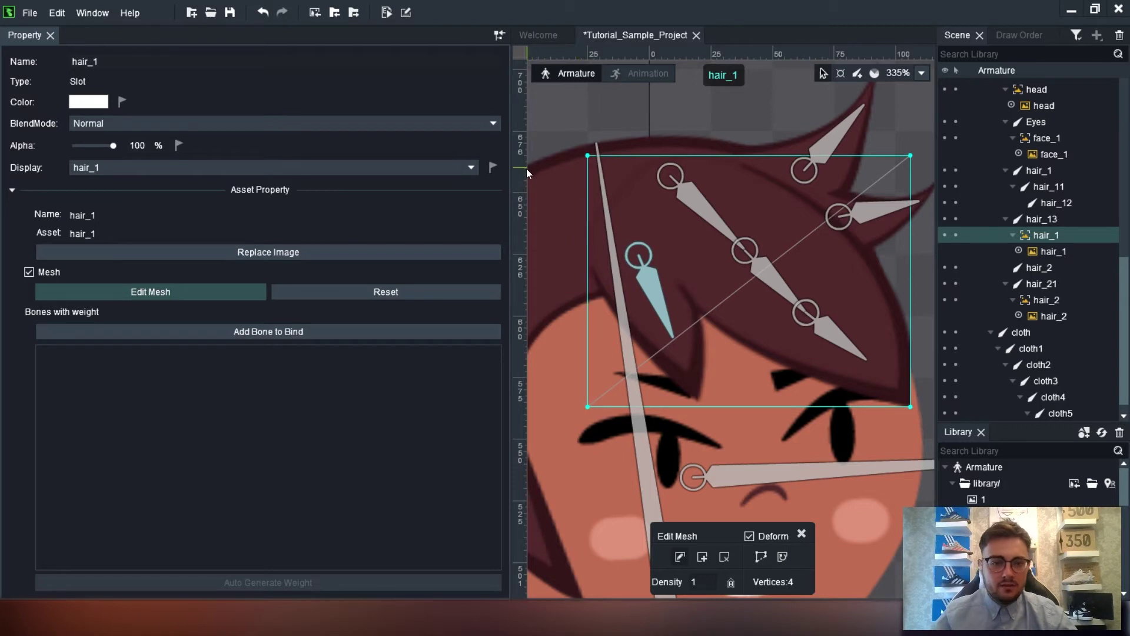
click(148, 292)
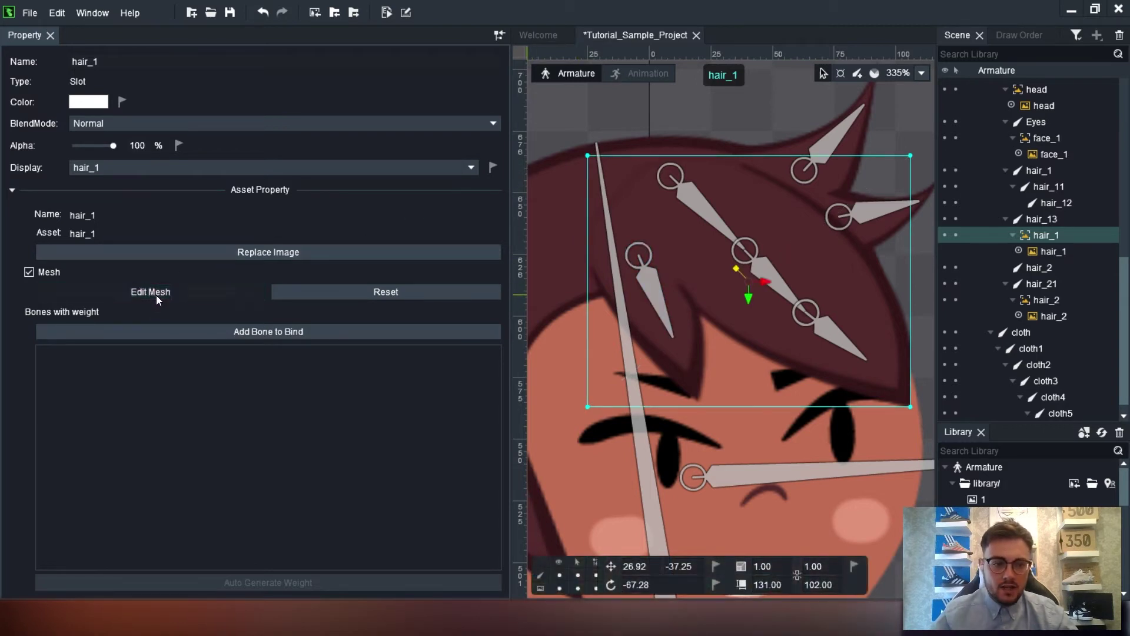
click(157, 292)
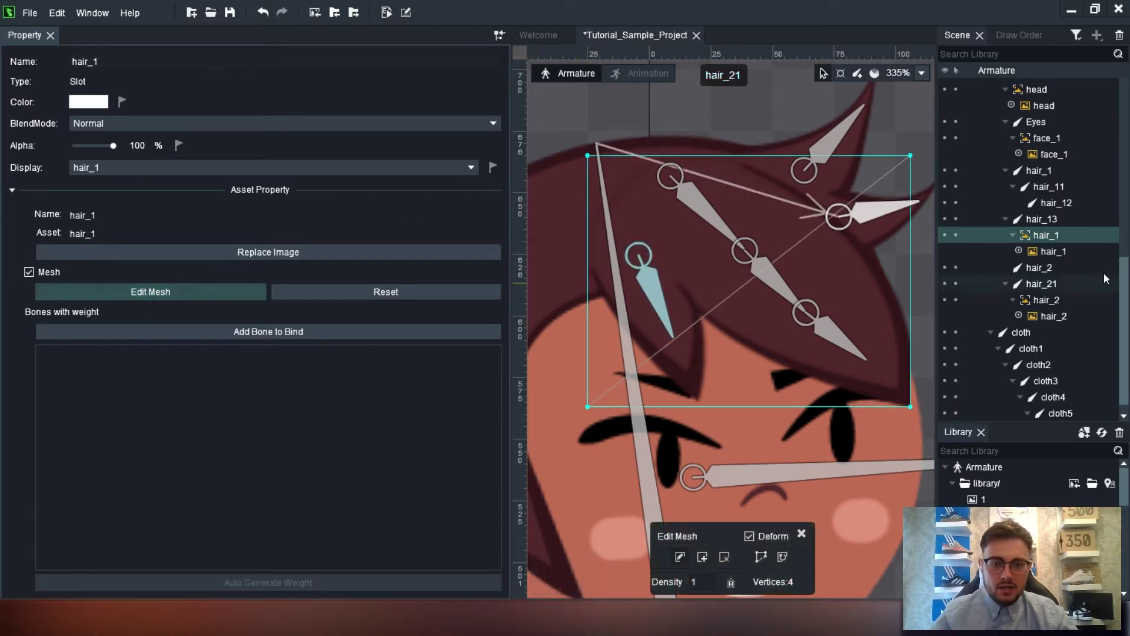
- Create ten mesh vertices along the outer contour of the large hair lock, from the mesh's top edge around to its tip
click(703, 558)
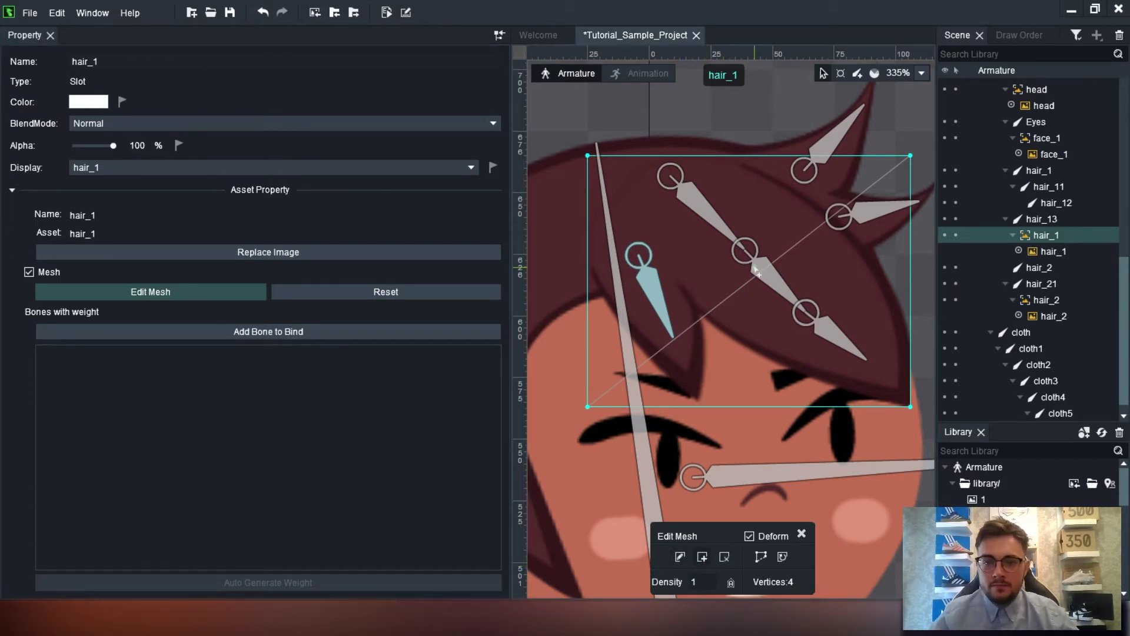
click(740, 158)
click(753, 170)
click(779, 182)
click(799, 196)
click(832, 220)
click(853, 239)
click(880, 275)
click(899, 316)
click(908, 365)
click(880, 394)
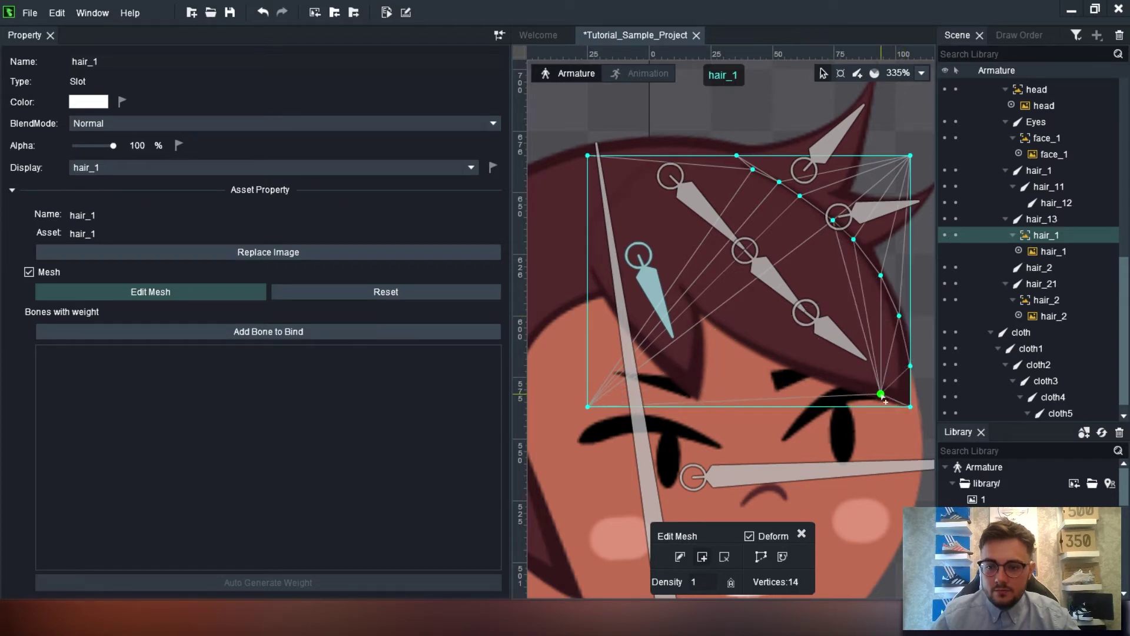
- Continue the mesh vertices along the large lock's lower contour back to the notch beside the small front lock
click(830, 382)
click(793, 366)
click(759, 349)
click(733, 333)
click(707, 312)
click(687, 290)
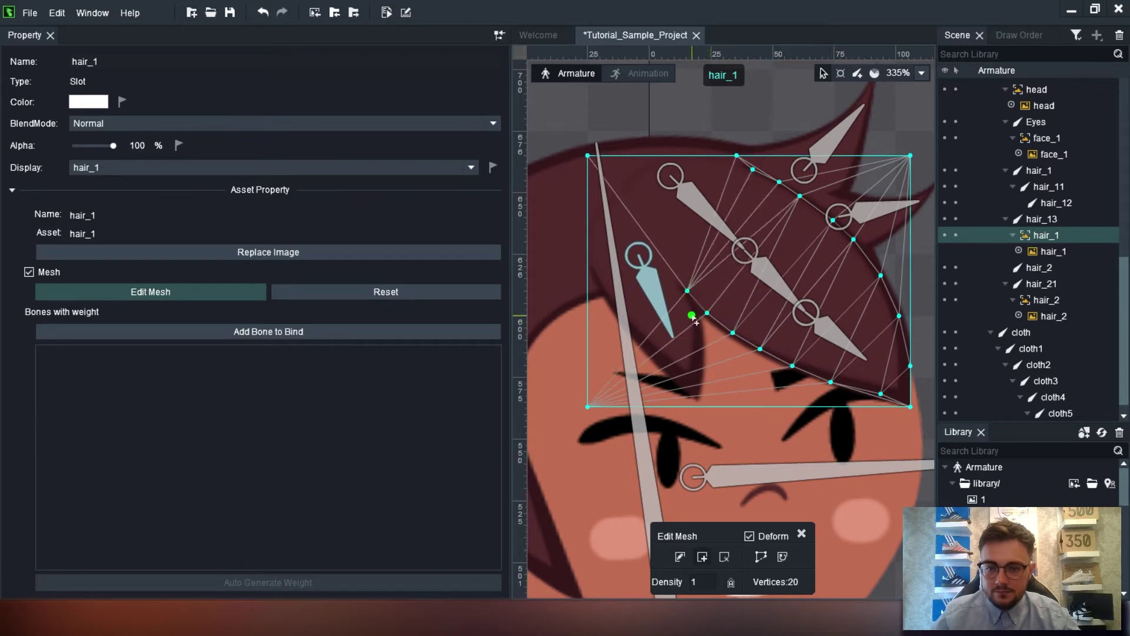
- Complete the outline vertices along the small lock's outer side, up the mesh's left edge and across its top edge
click(674, 376)
click(654, 351)
click(631, 332)
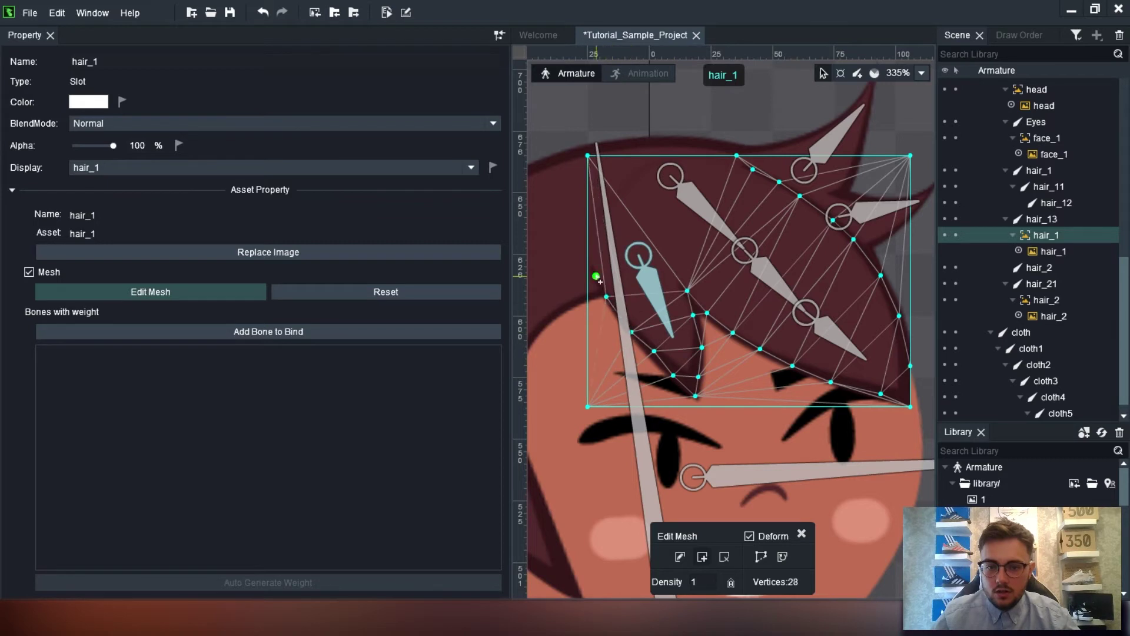
click(588, 265)
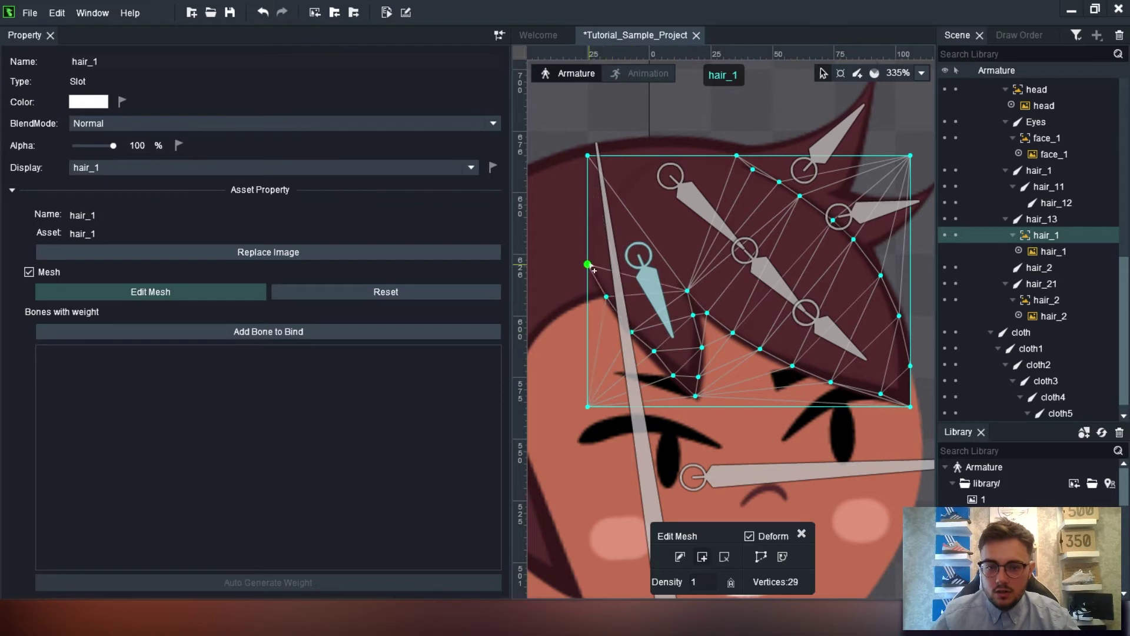
click(588, 215)
click(588, 184)
click(610, 155)
click(649, 155)
click(700, 156)
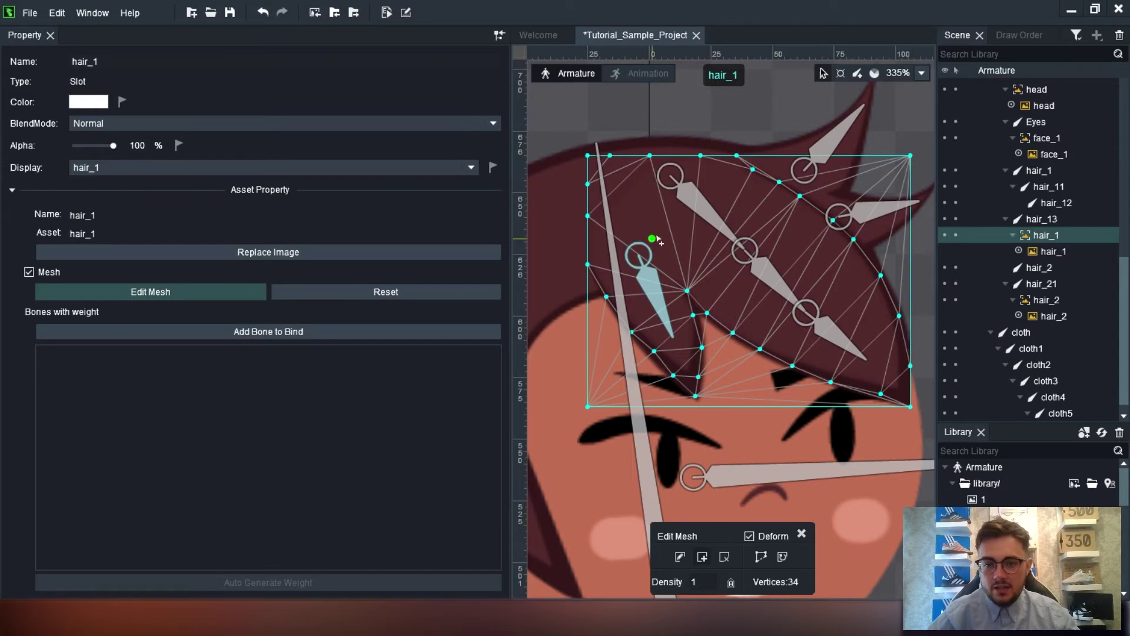
- Fill the inside of both hair_1 locks with about 20 evenly spread vertices and finish editing the mesh
click(689, 209)
click(735, 233)
click(774, 263)
click(824, 301)
click(874, 350)
click(889, 371)
click(739, 307)
click(698, 259)
click(635, 227)
click(664, 313)
click(677, 341)
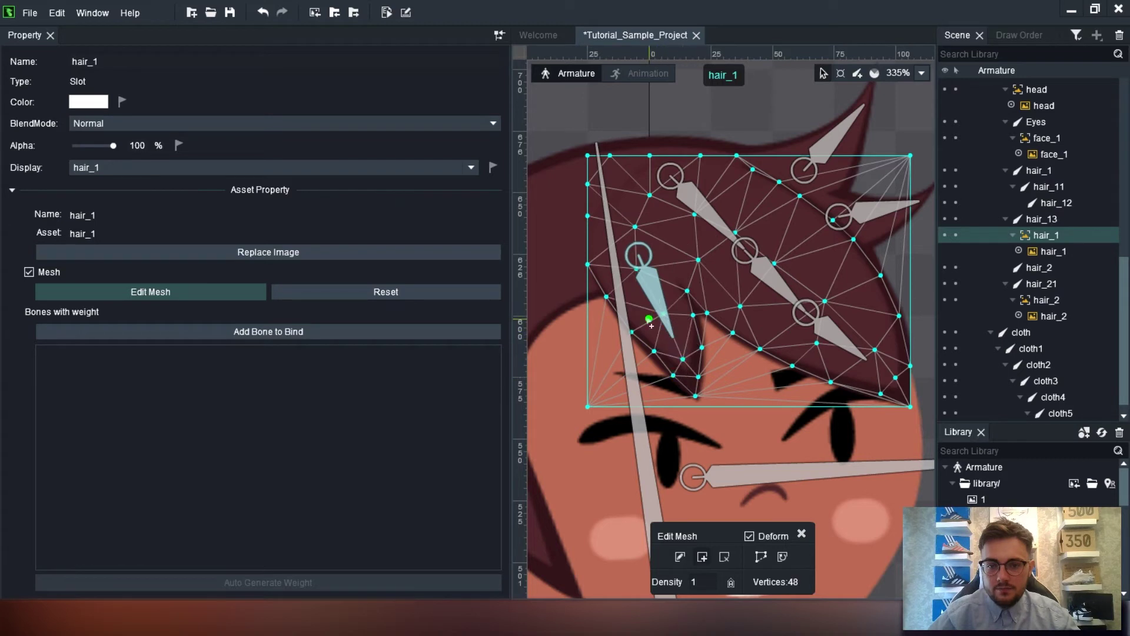
click(802, 228)
click(838, 280)
click(788, 327)
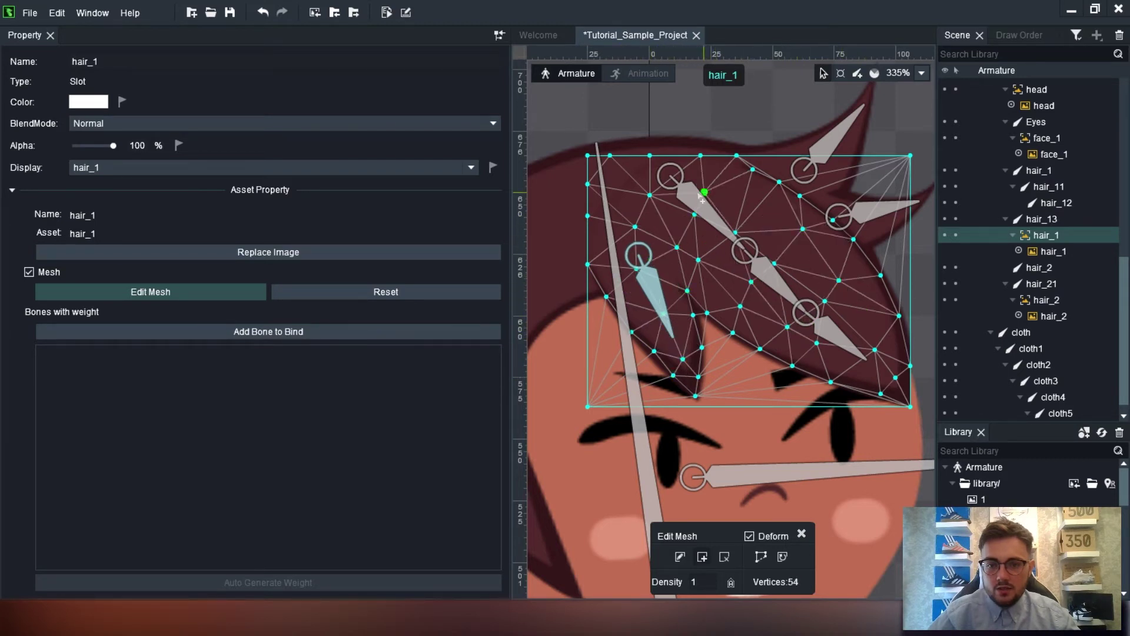
click(137, 295)
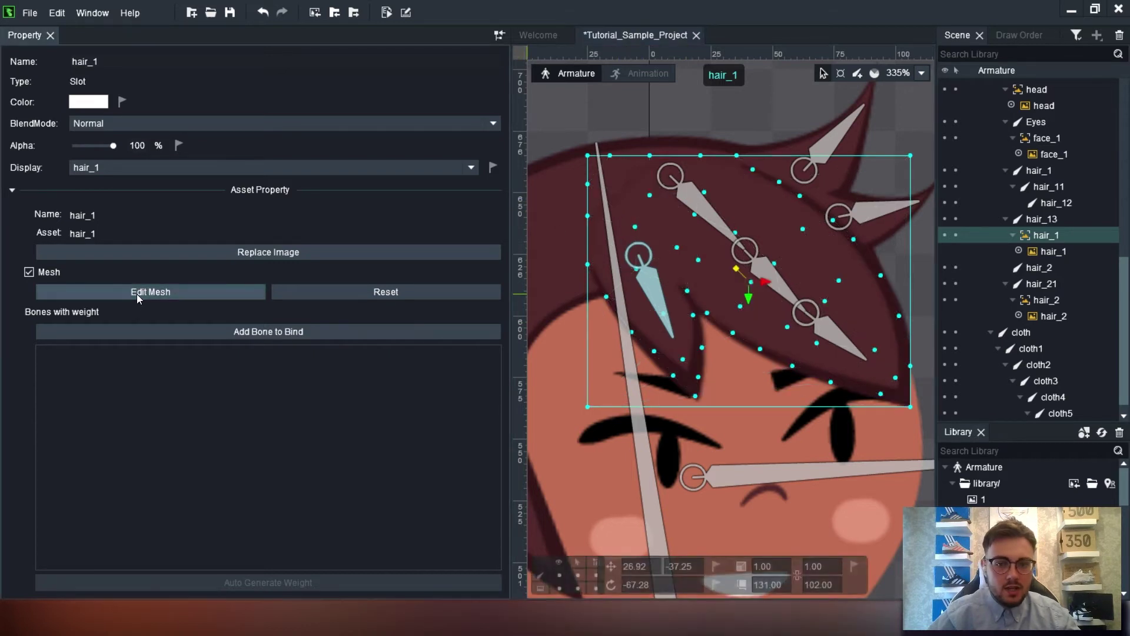
- Pull individual outline vertices of the hair_1 mesh outward to test its deformation, undoing each move
click(909, 406)
drag(910, 406, 918, 431)
key(ctrl+z)
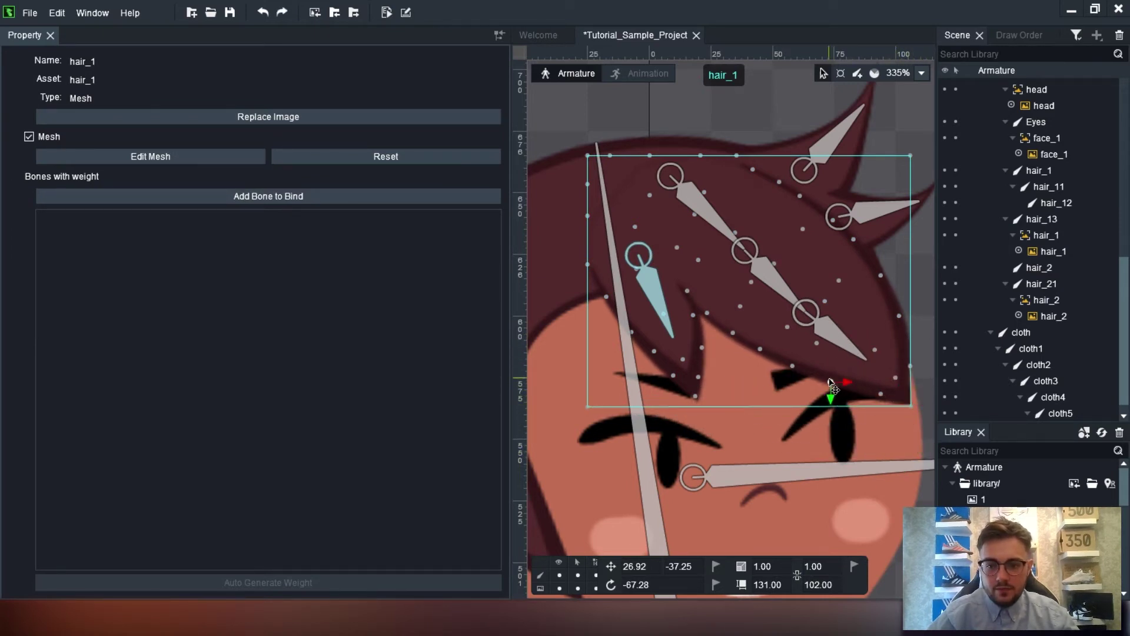
drag(831, 383, 802, 472)
key(ctrl+z)
drag(792, 366, 785, 436)
key(ctrl+z)
drag(760, 353, 754, 414)
key(ctrl+z)
drag(881, 275, 908, 253)
key(ctrl+z)
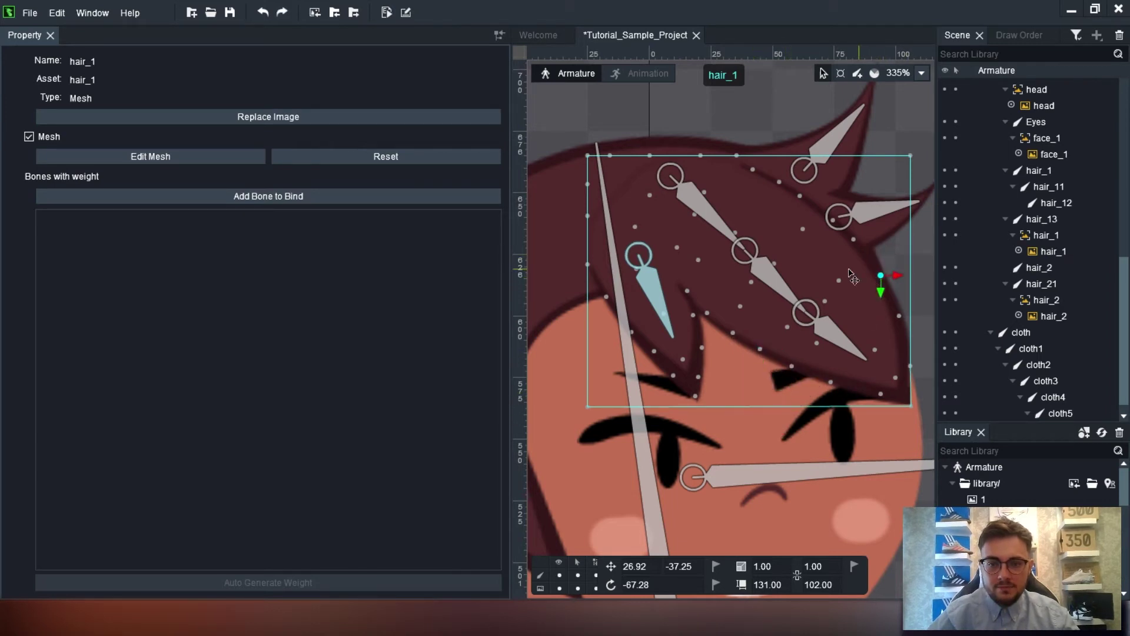
click(235, 190)
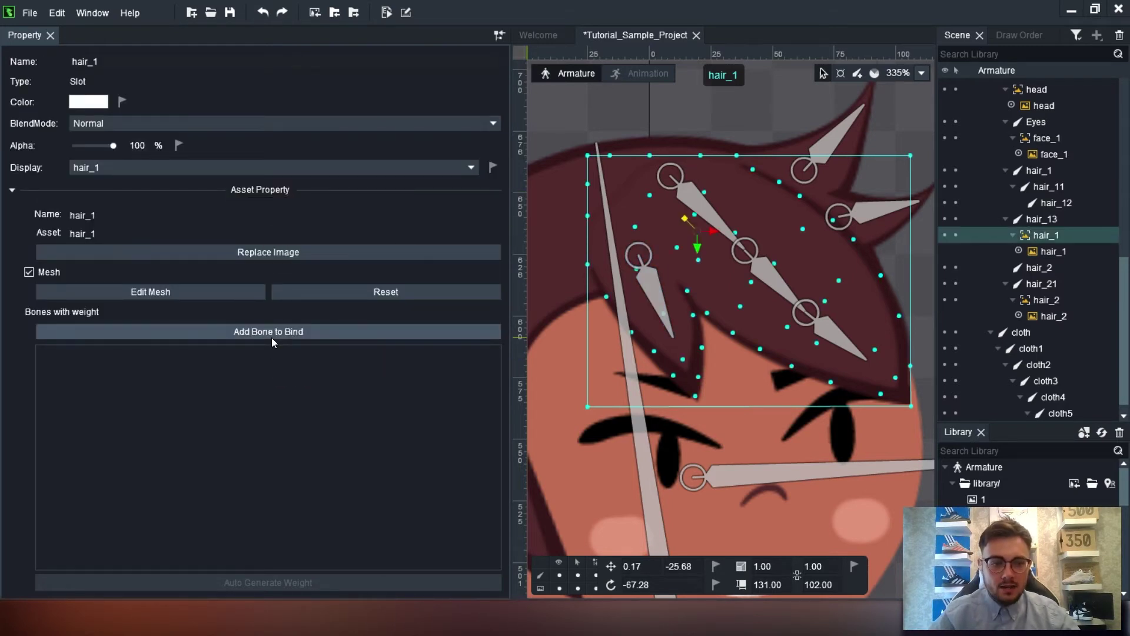
click(691, 198)
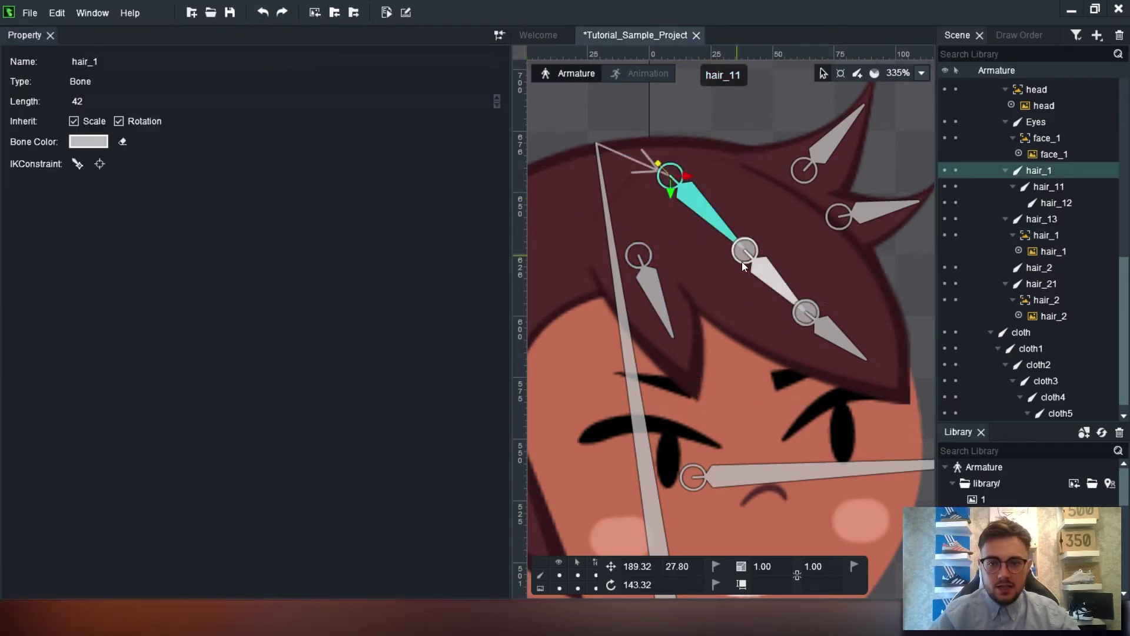
click(655, 185)
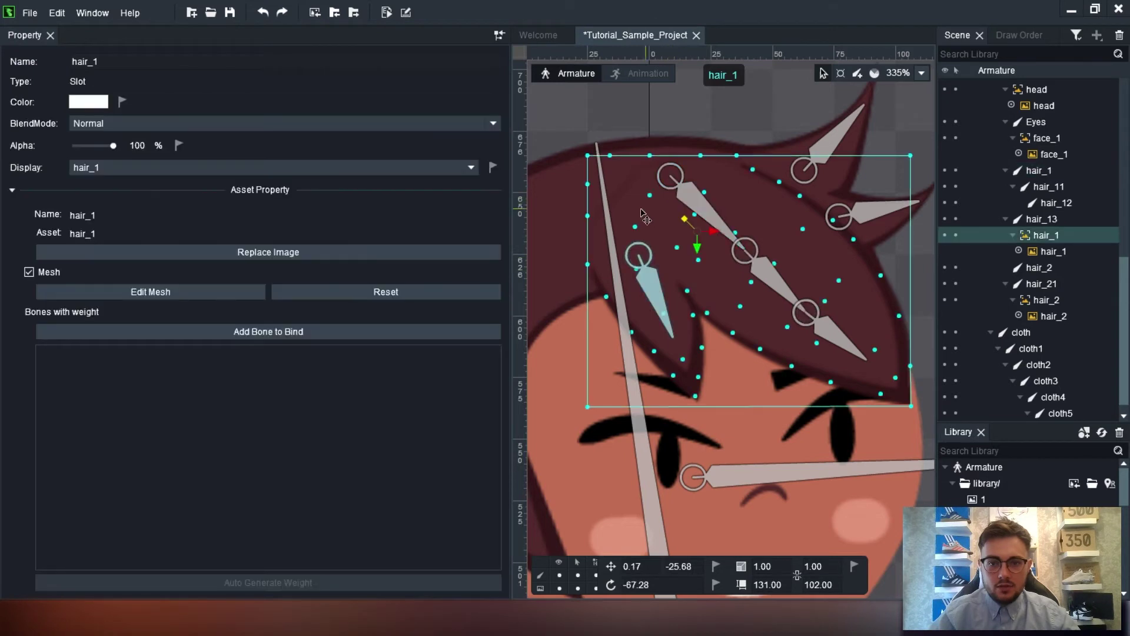
- Bind the bones hair_1, hair_11, hair_12 and hair_13 to the hair_1 mesh
click(243, 339)
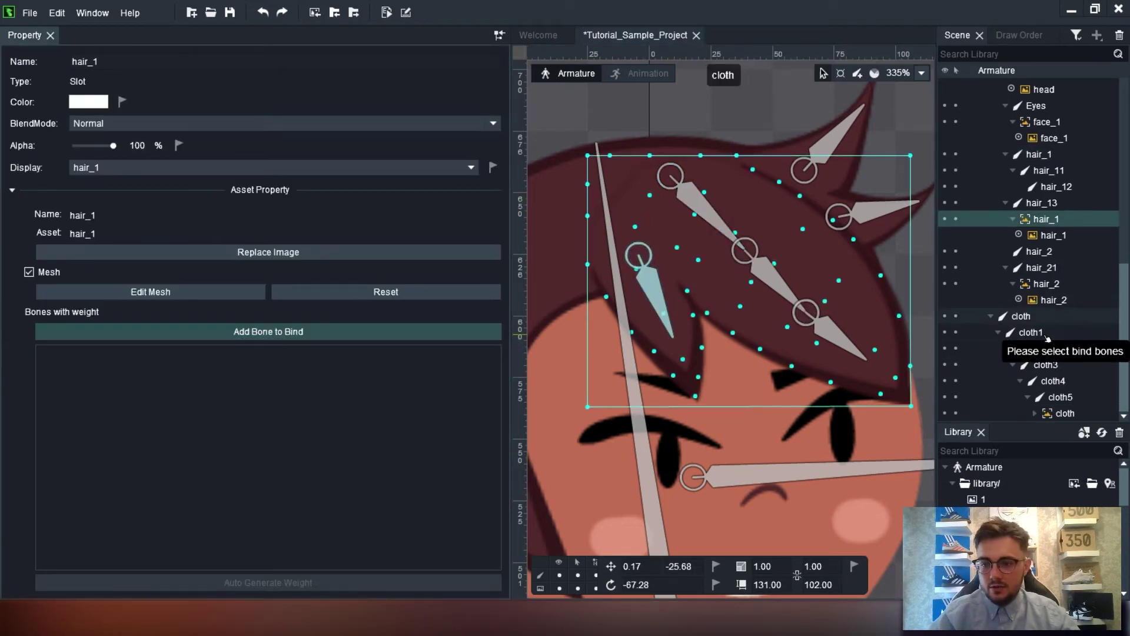
scroll(1077, 303, up, 10)
scroll(1077, 296, down, 10)
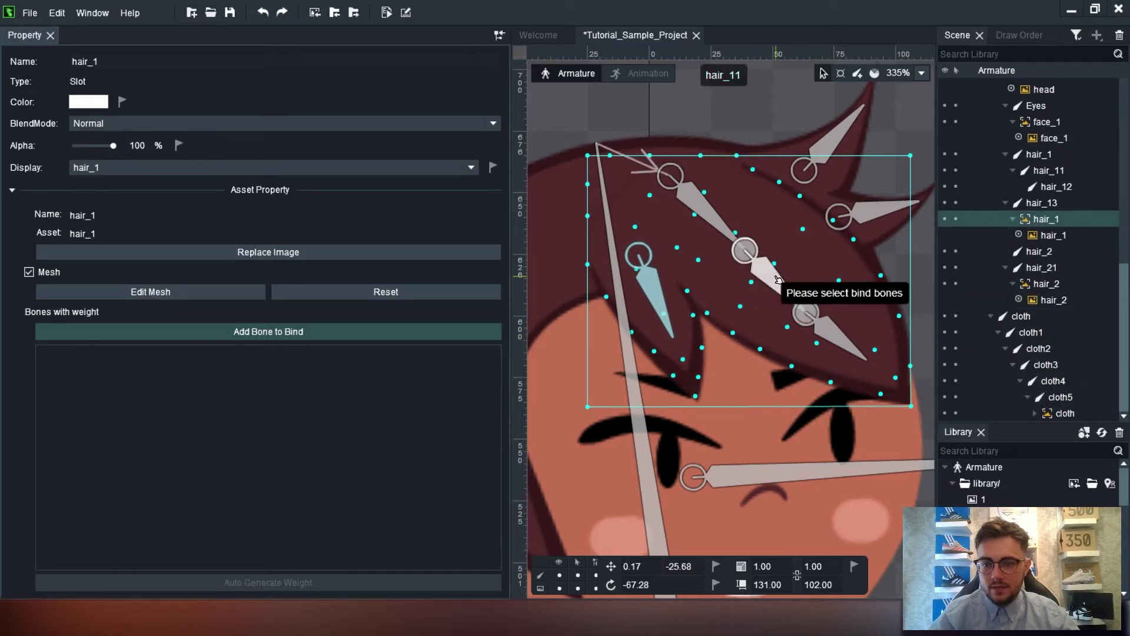
click(692, 202)
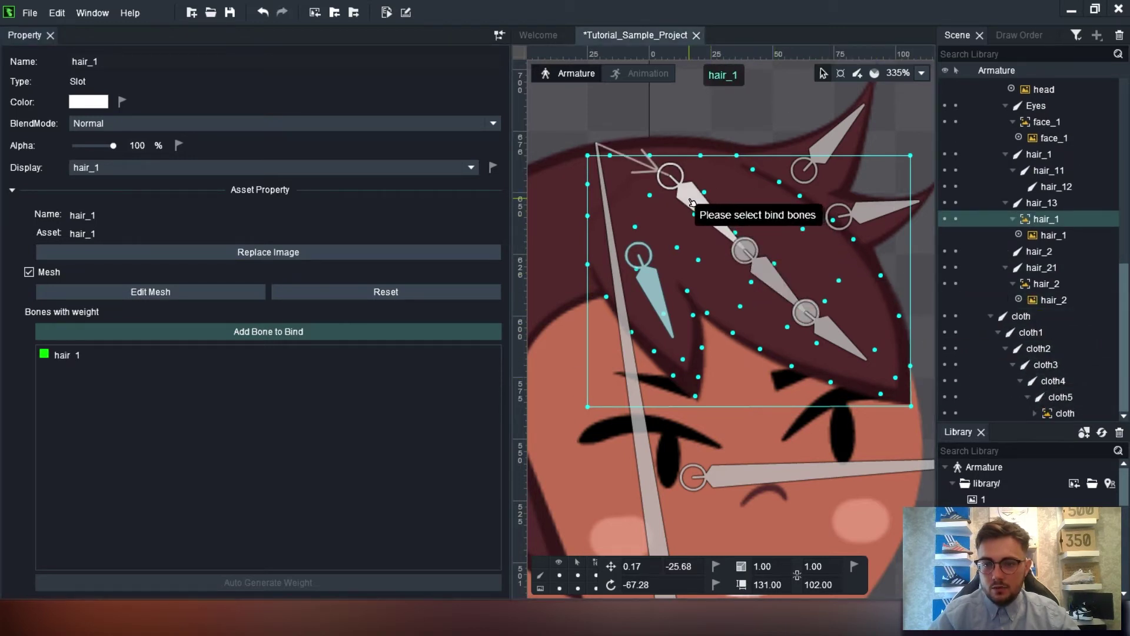
click(777, 293)
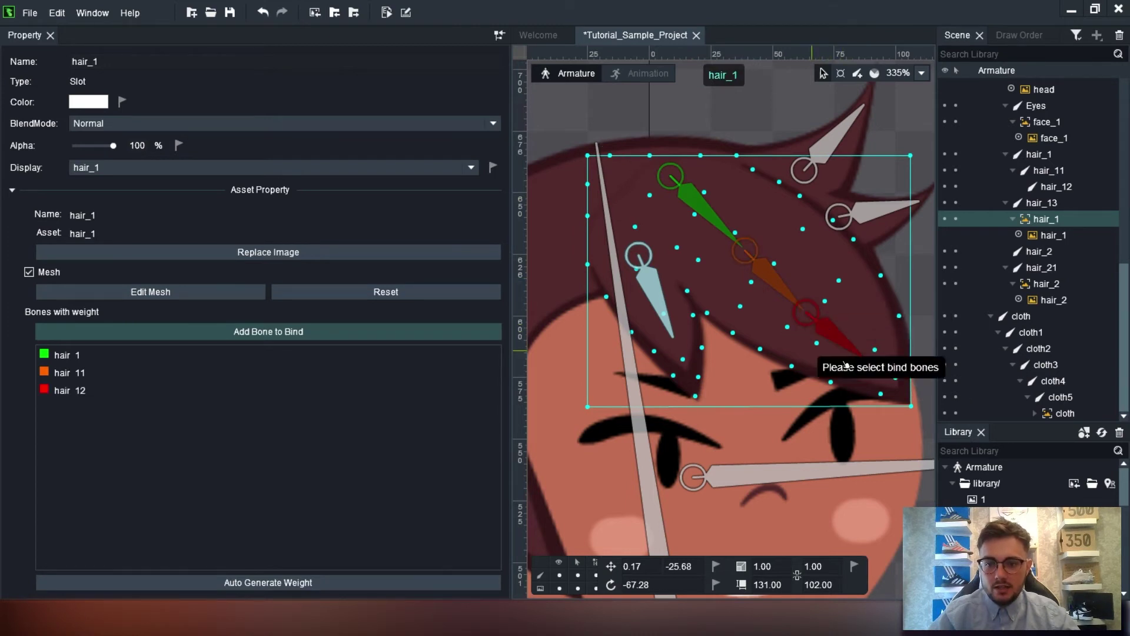
click(660, 291)
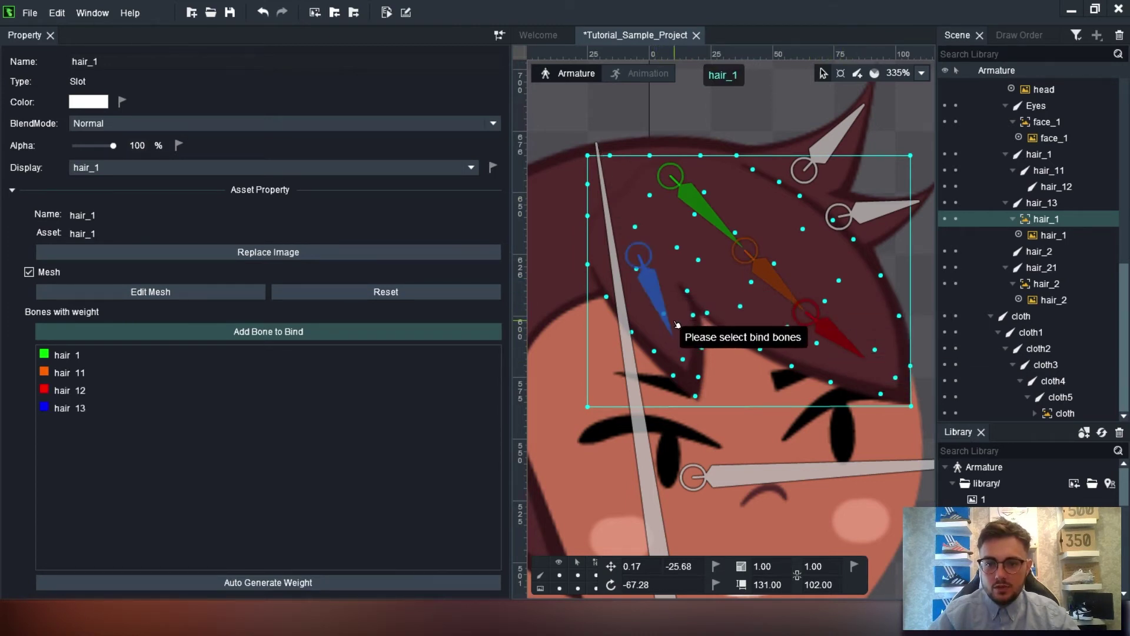
click(737, 235)
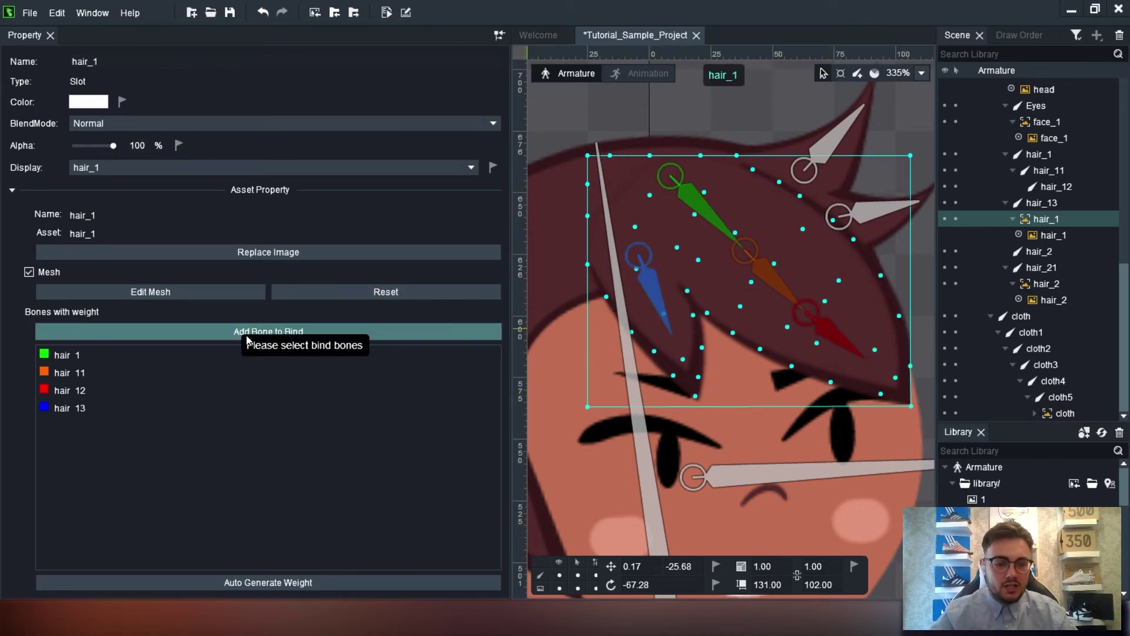
- Automatically generate the hair_1 mesh weights for its bound bones and select hair_11 among them
click(238, 580)
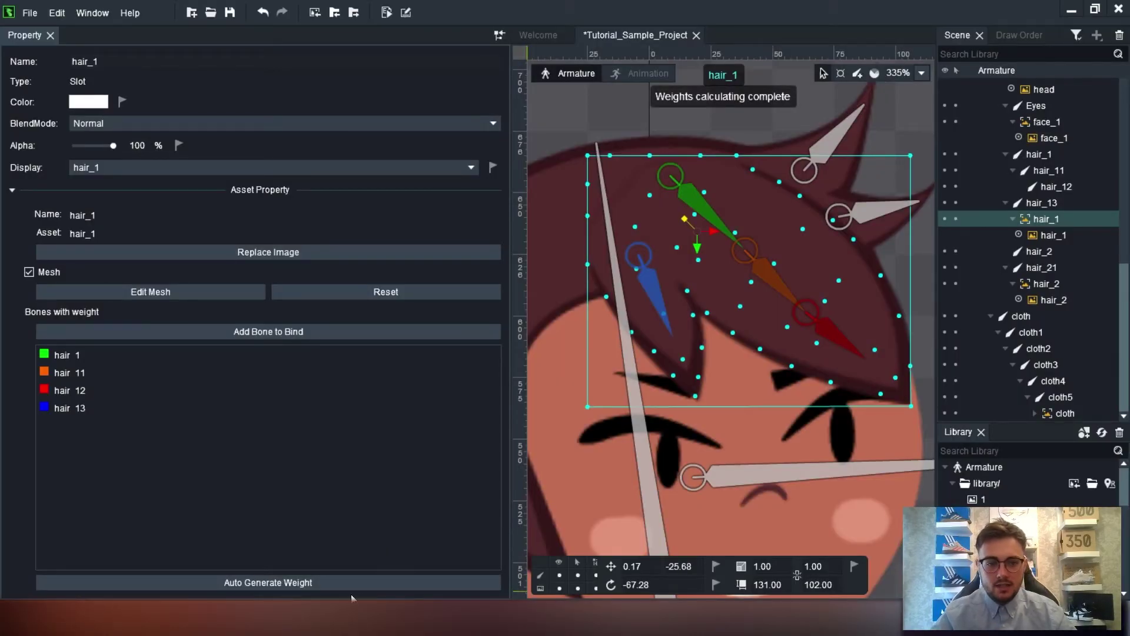
click(313, 585)
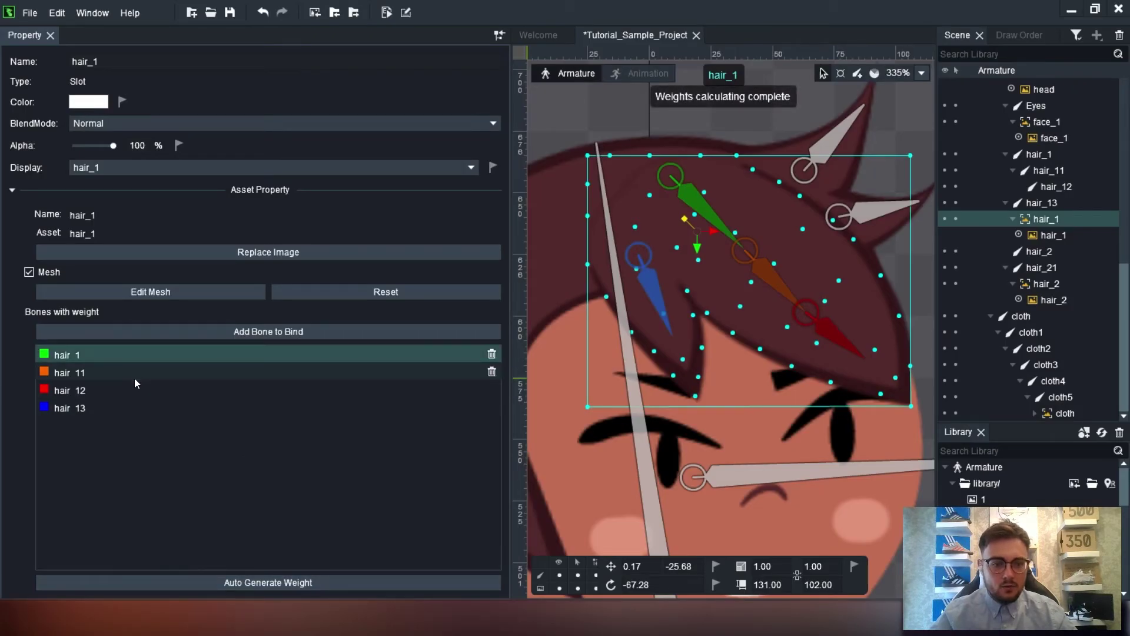
click(113, 370)
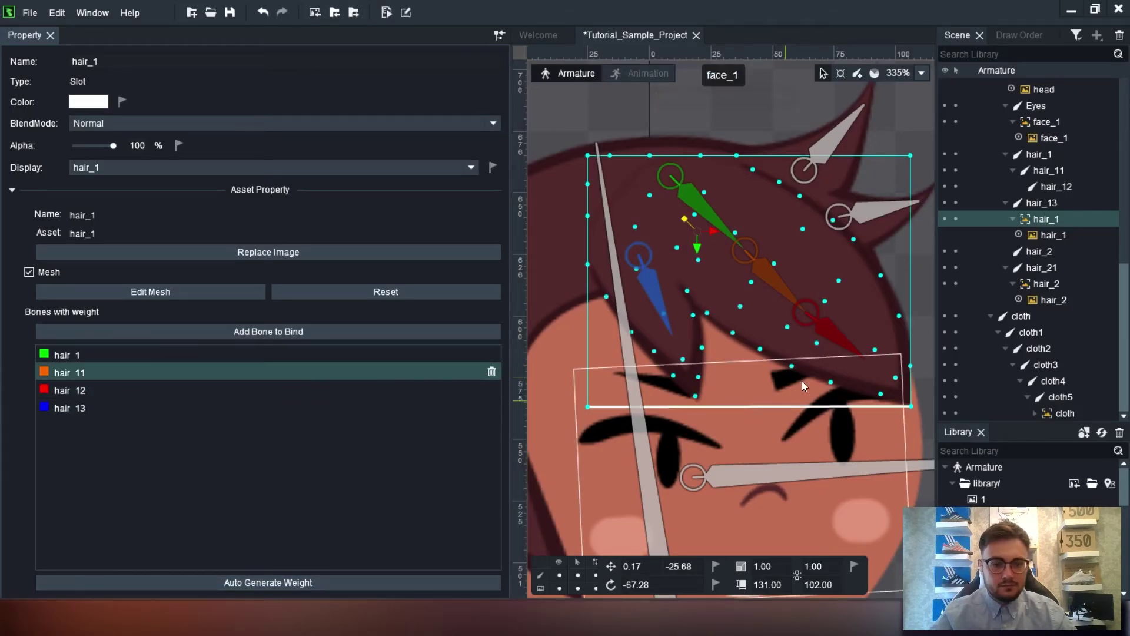
- Try adjusting the hair_12, hair_11 and hair_13 bones to test how the hair_1 mesh follows them
click(817, 316)
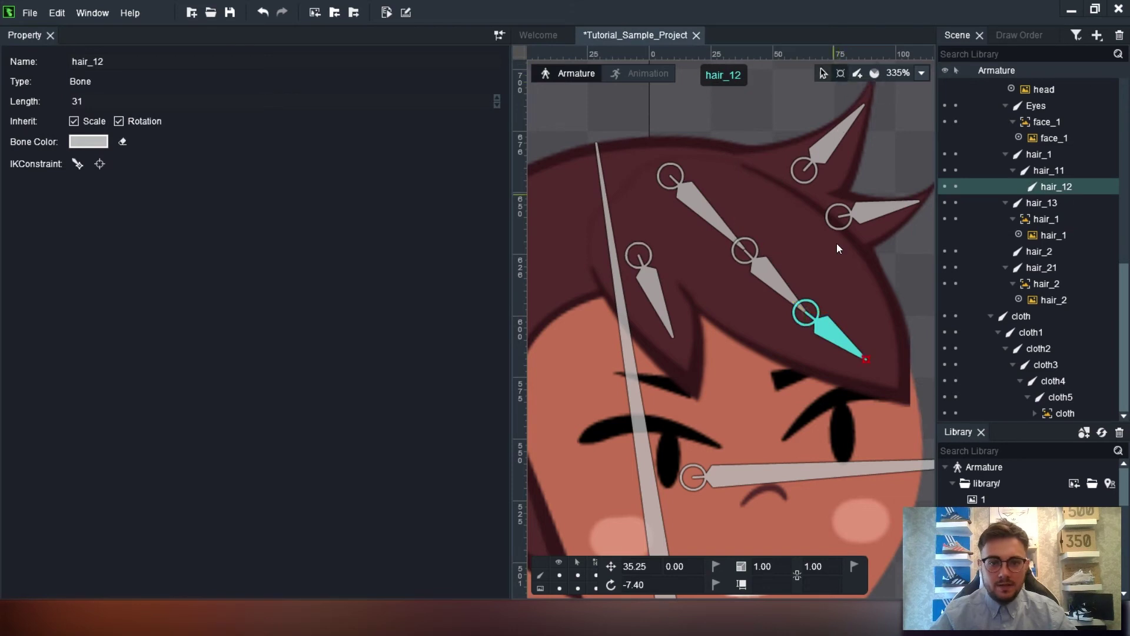
mouse_move(866, 360)
mouse_down()
mouse_move(846, 387)
mouse_move(884, 333)
mouse_move(830, 395)
mouse_move(860, 379)
mouse_move(880, 316)
mouse_move(864, 366)
mouse_move(868, 356)
mouse_up()
click(737, 253)
drag(804, 309, 819, 291)
click(643, 262)
mouse_move(658, 331)
mouse_down()
mouse_move(667, 345)
mouse_move(611, 351)
mouse_move(721, 319)
mouse_move(672, 333)
mouse_up()
key(ctrl+z)
- Try moving the end of bone hair_11 to test the large lock, undo it, and select bone hair_12
scroll(675, 323, down, 1)
scroll(679, 324, down, 2)
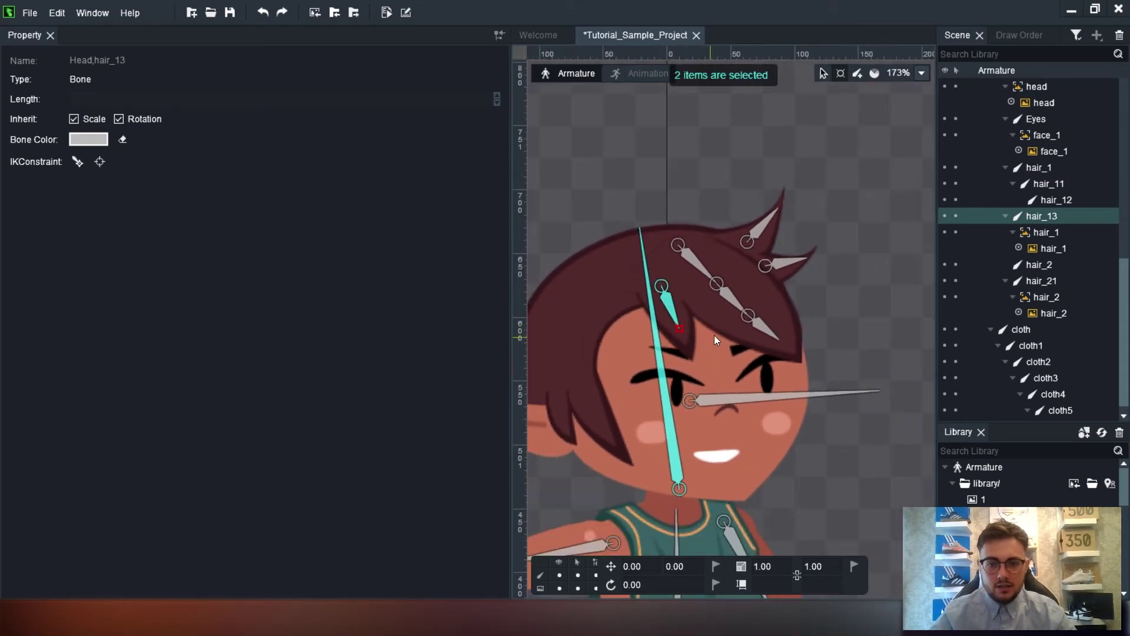
click(736, 303)
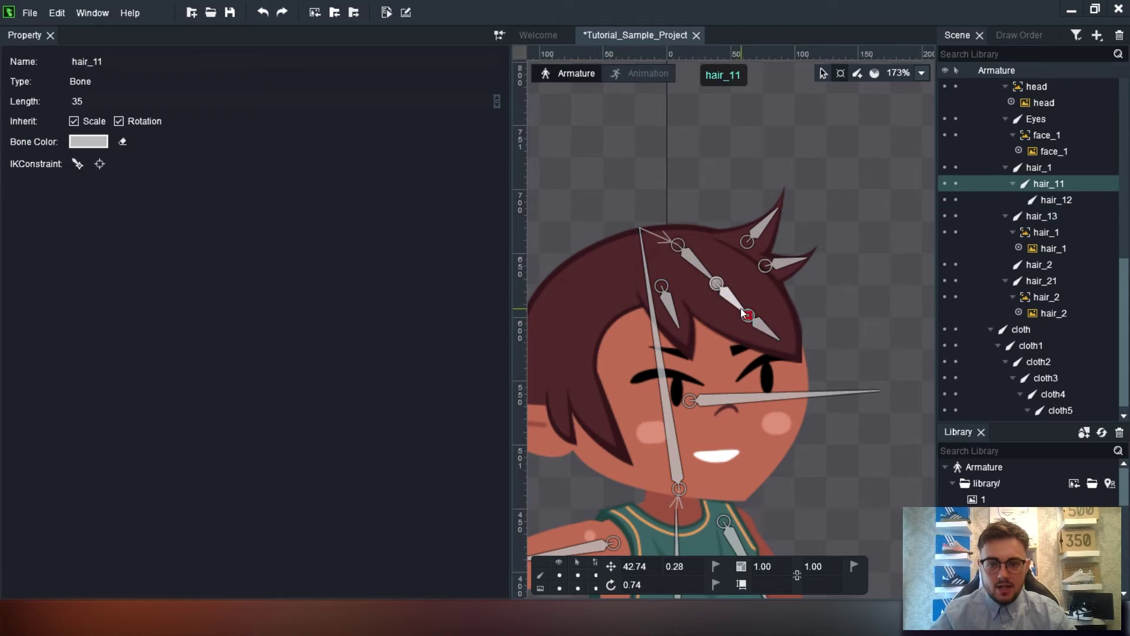
drag(745, 313, 766, 331)
key(ctrl+z)
click(765, 331)
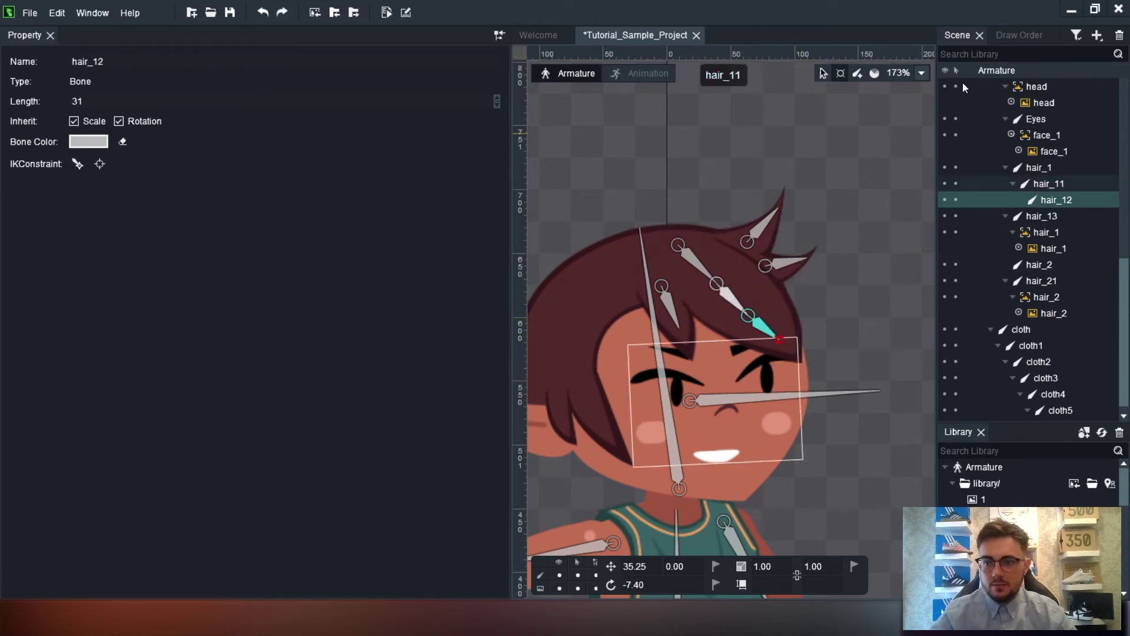
click(820, 73)
click(804, 313)
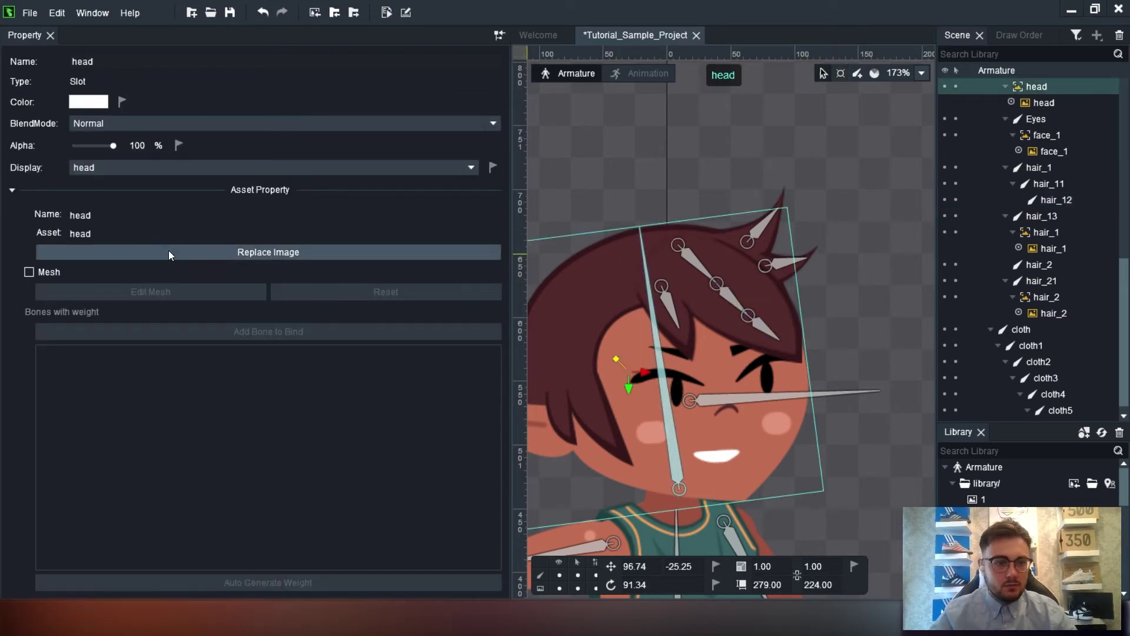
click(30, 271)
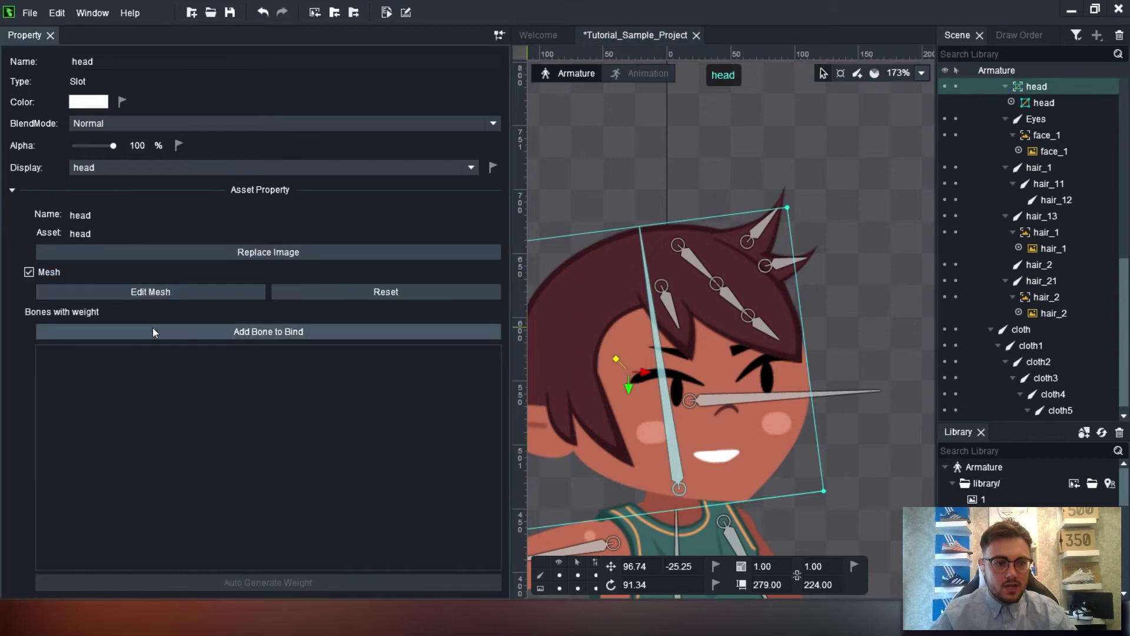
click(160, 291)
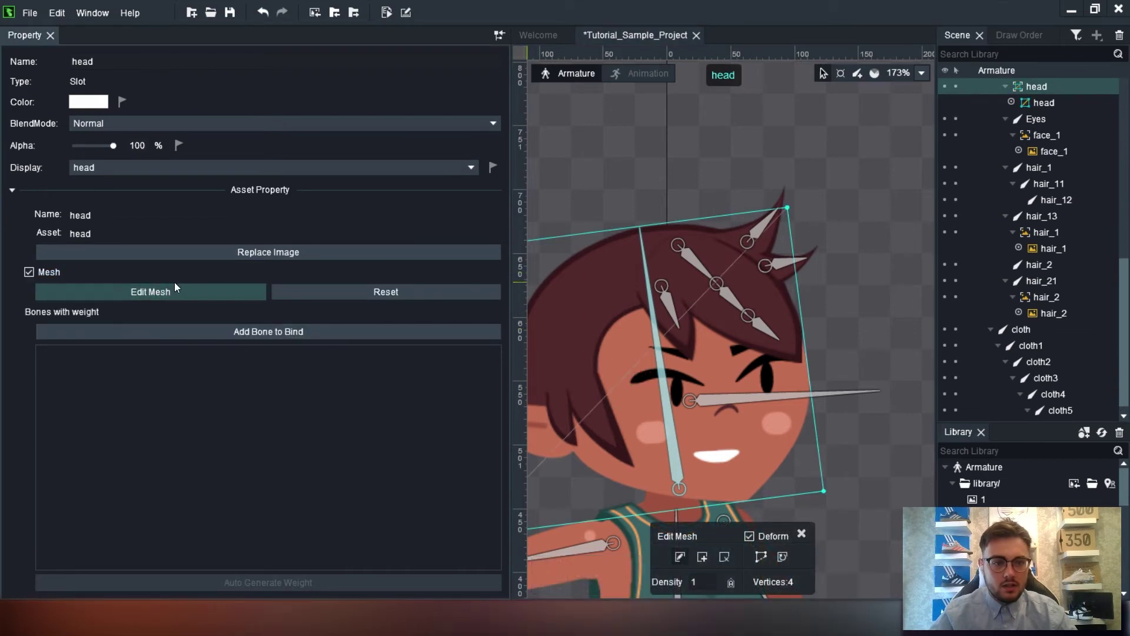
scroll(776, 280, up, 4)
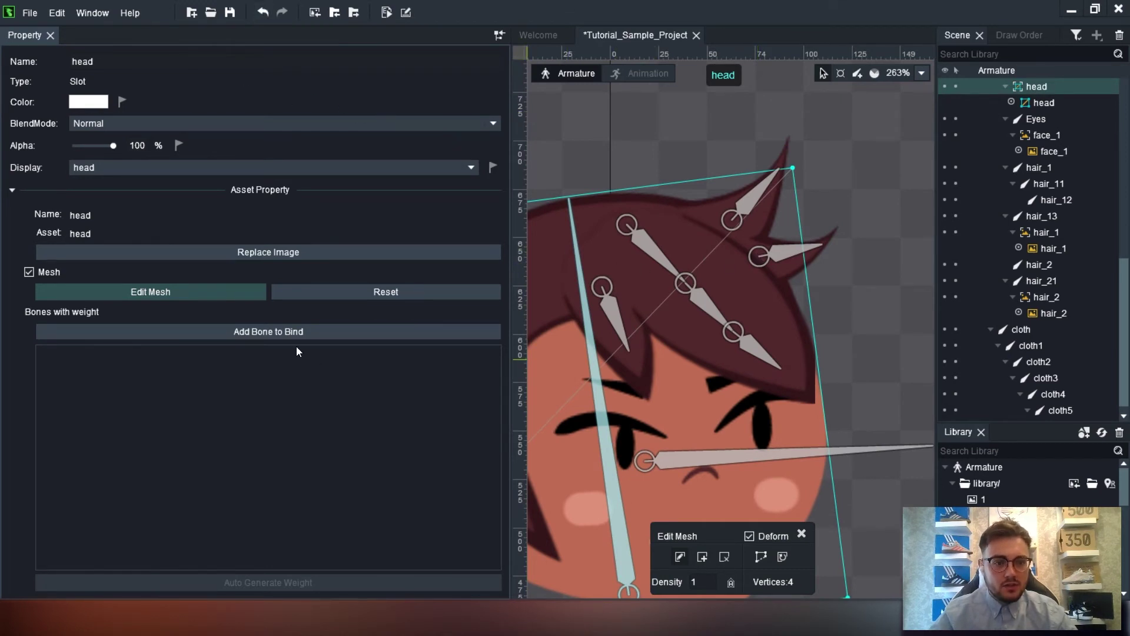
scroll(631, 246, up, 3)
scroll(660, 200, down, 3)
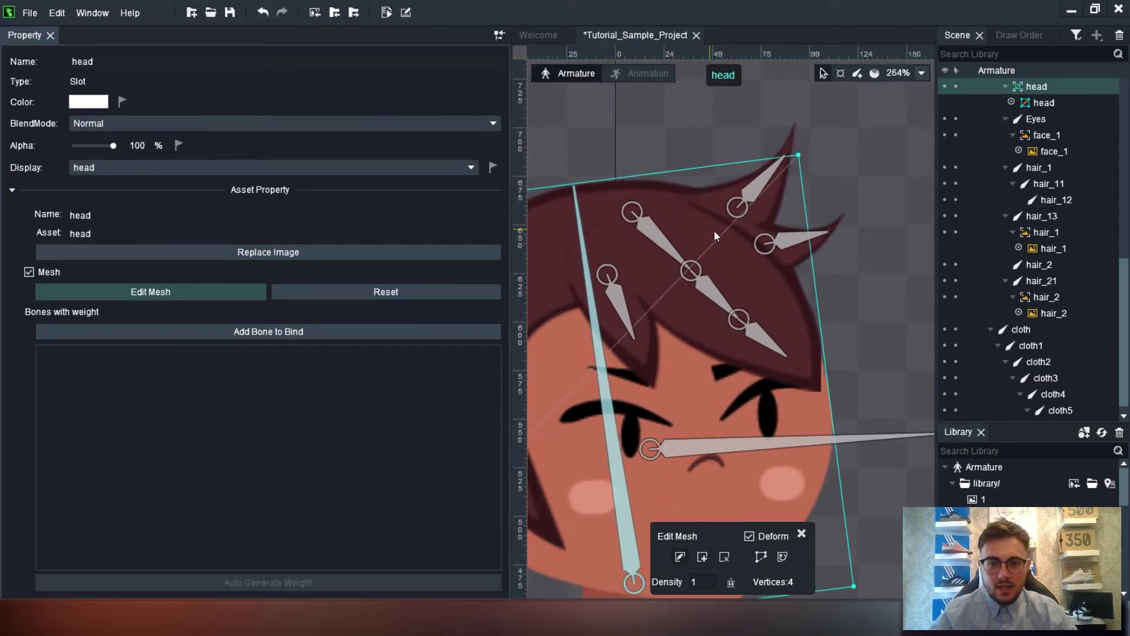
scroll(1027, 171, up, 5)
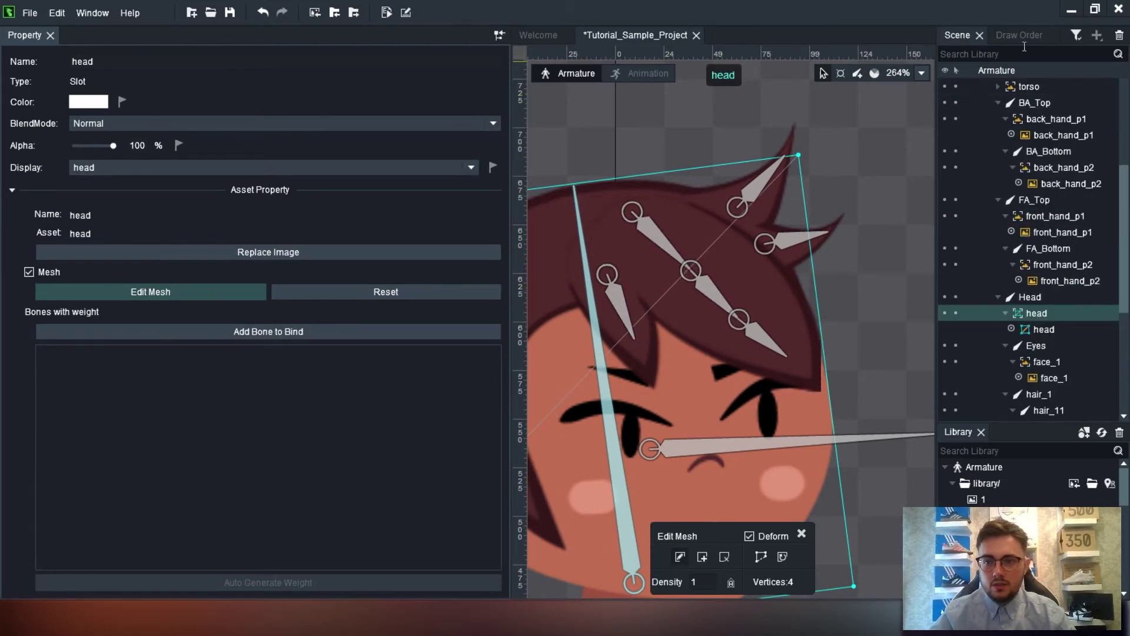
click(822, 73)
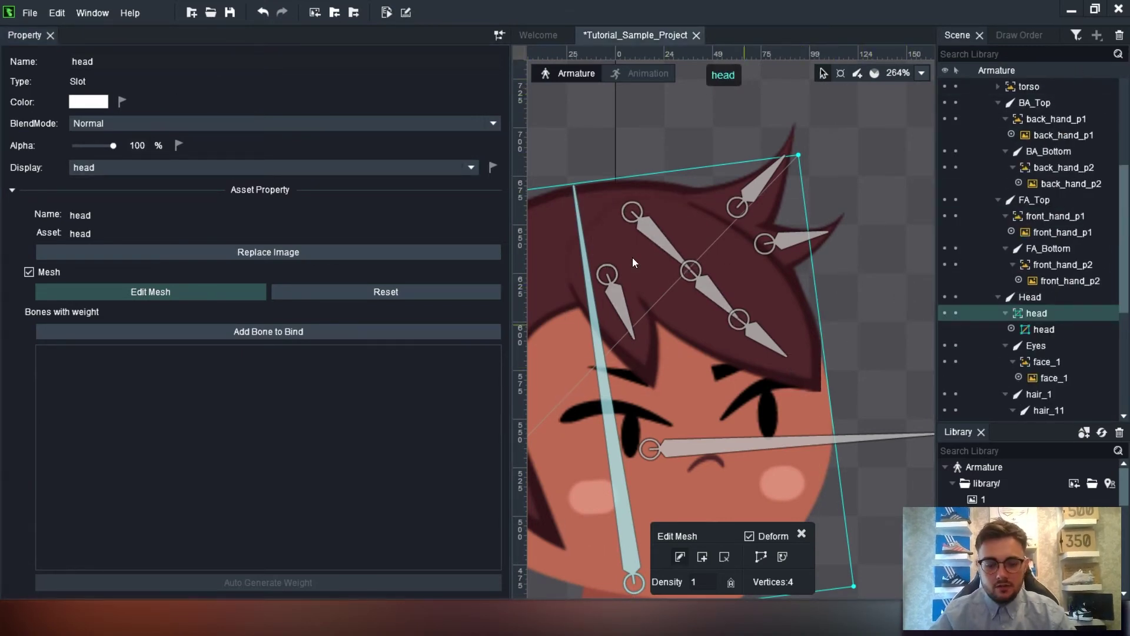
click(51, 274)
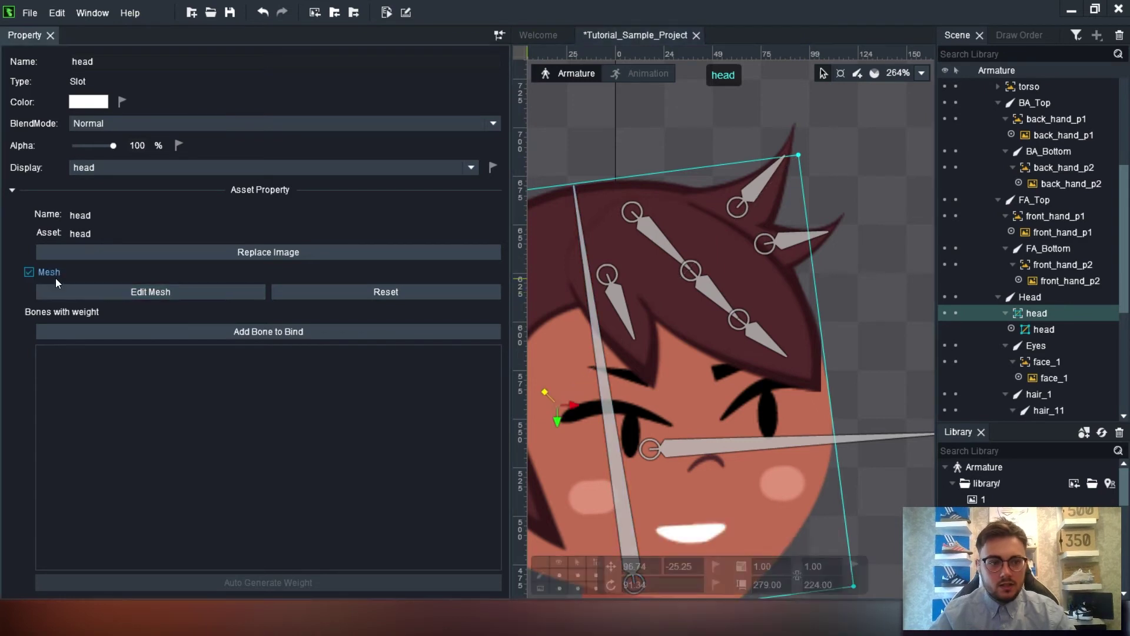
- Inspect the mesh and bone binding settings of the hair_1 and hair_2 slots
click(838, 269)
click(790, 340)
scroll(1051, 247, down, 3)
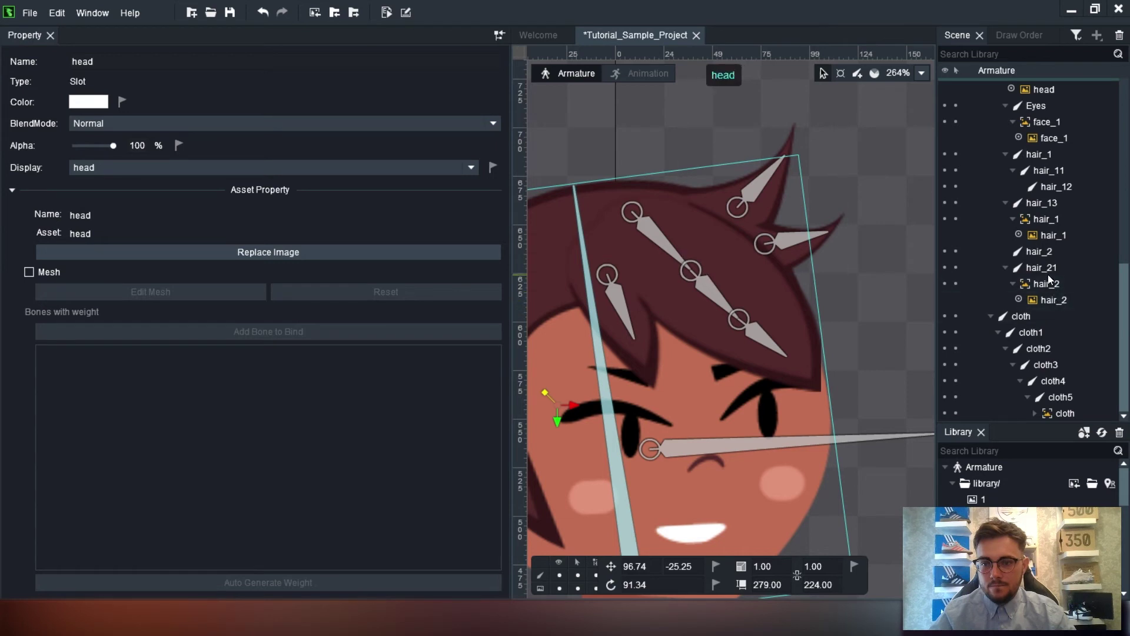
click(1052, 220)
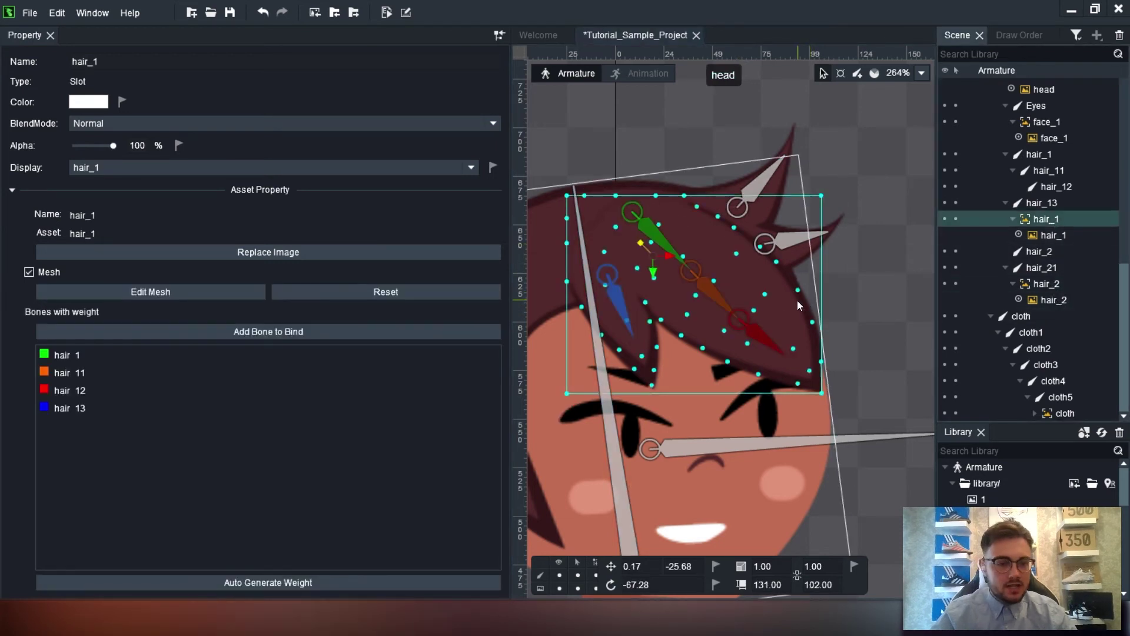
click(769, 347)
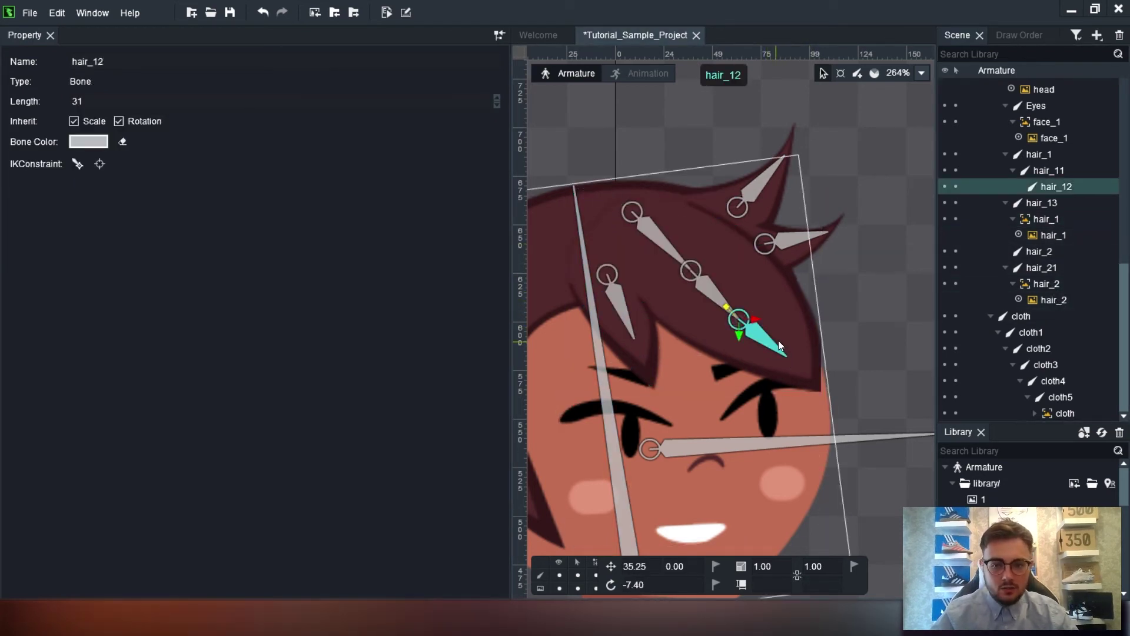
click(1056, 286)
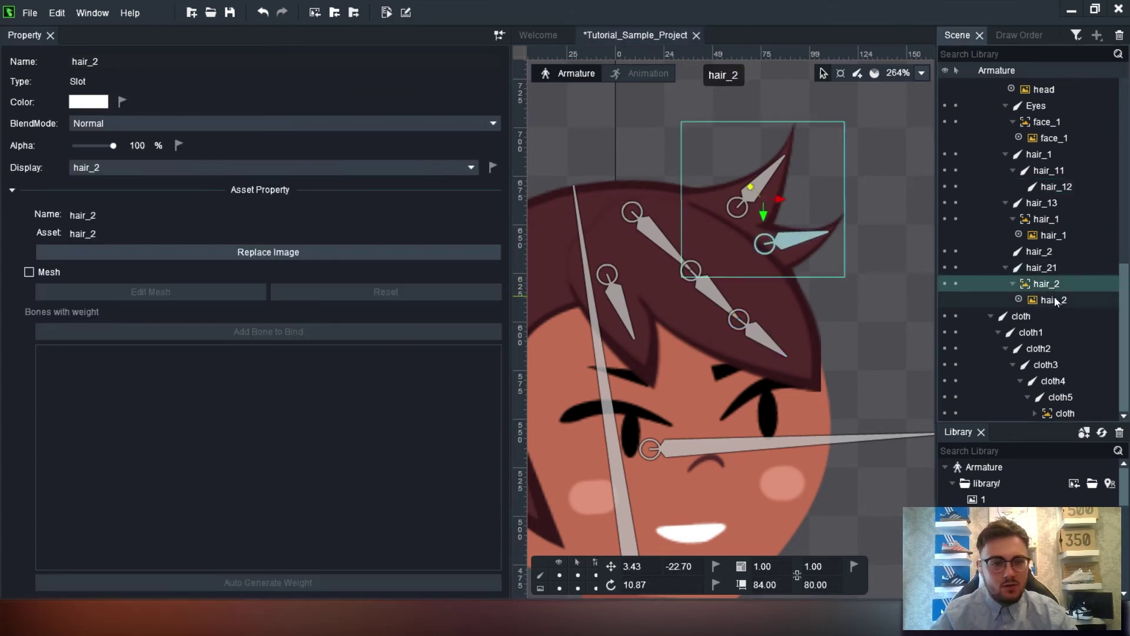
click(1054, 300)
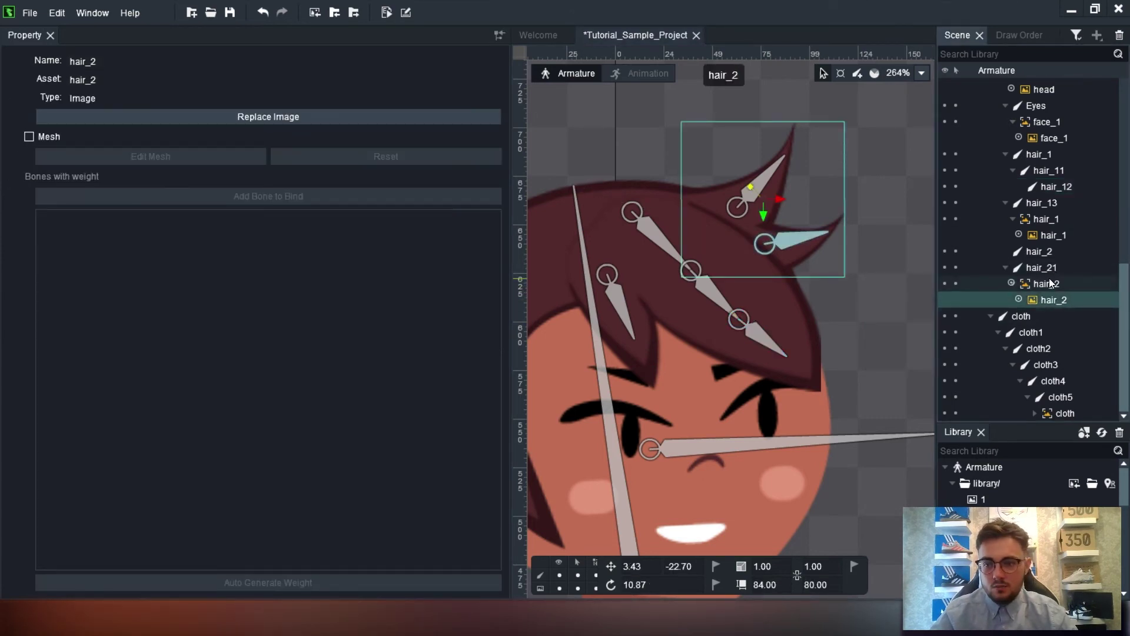
- Regenerate the hair_1 slot's mesh weights automatically and select the hair_12 bone
click(1051, 235)
click(1049, 221)
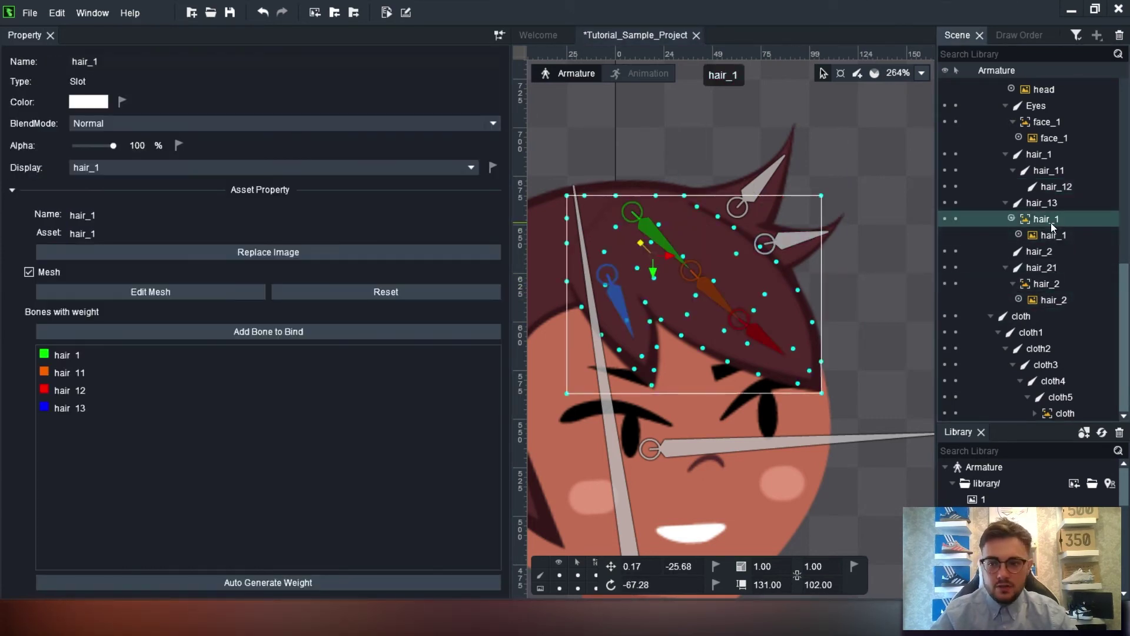
click(349, 580)
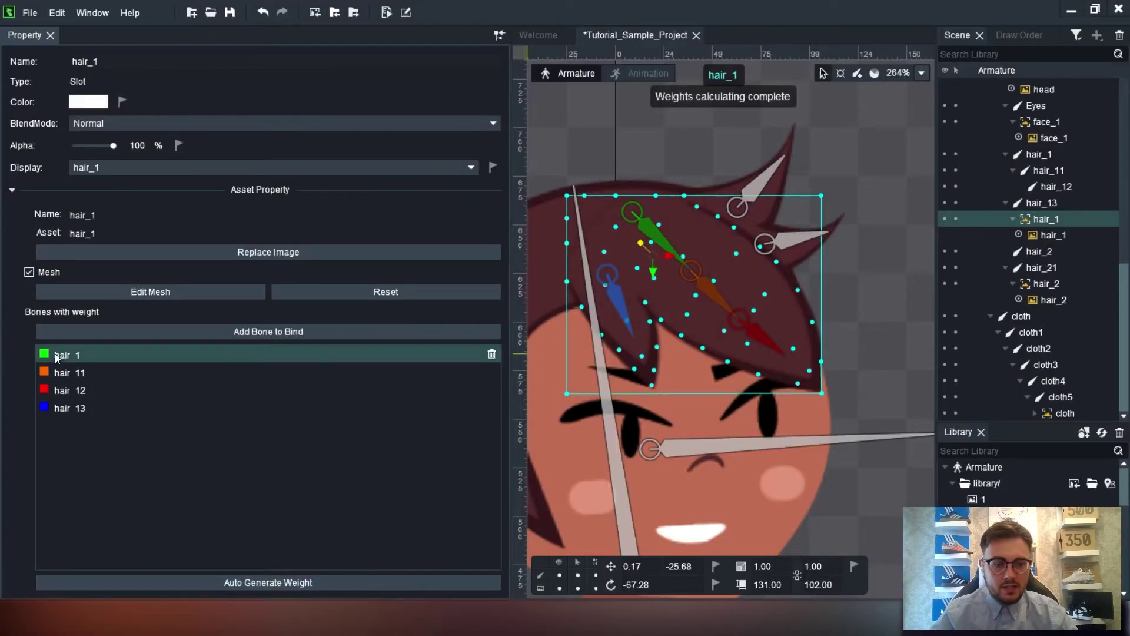
click(108, 409)
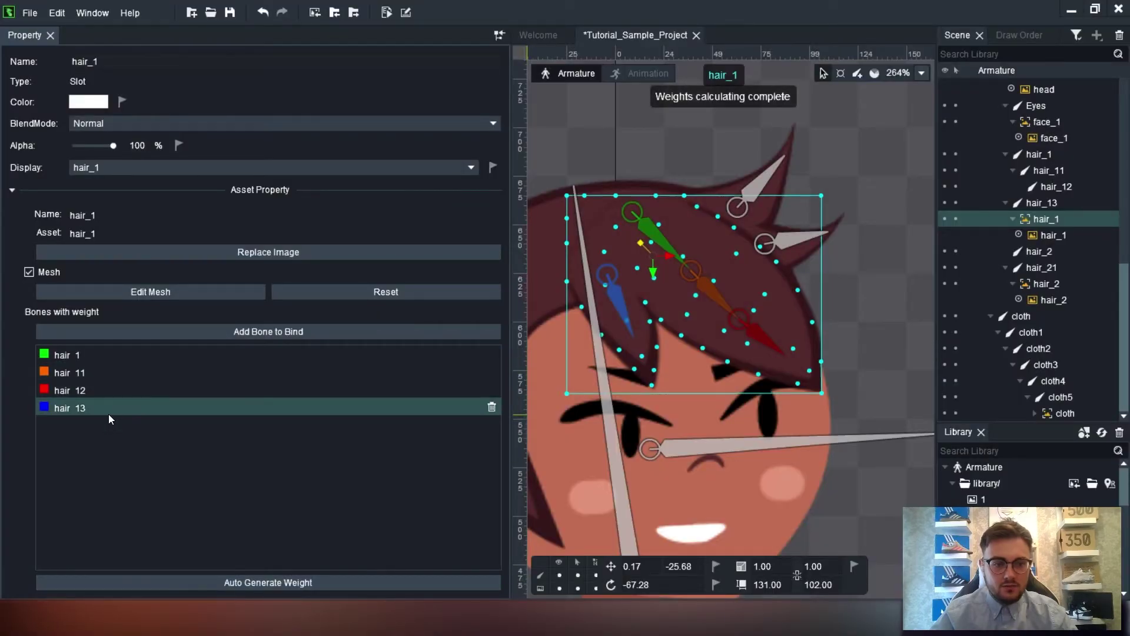
click(765, 338)
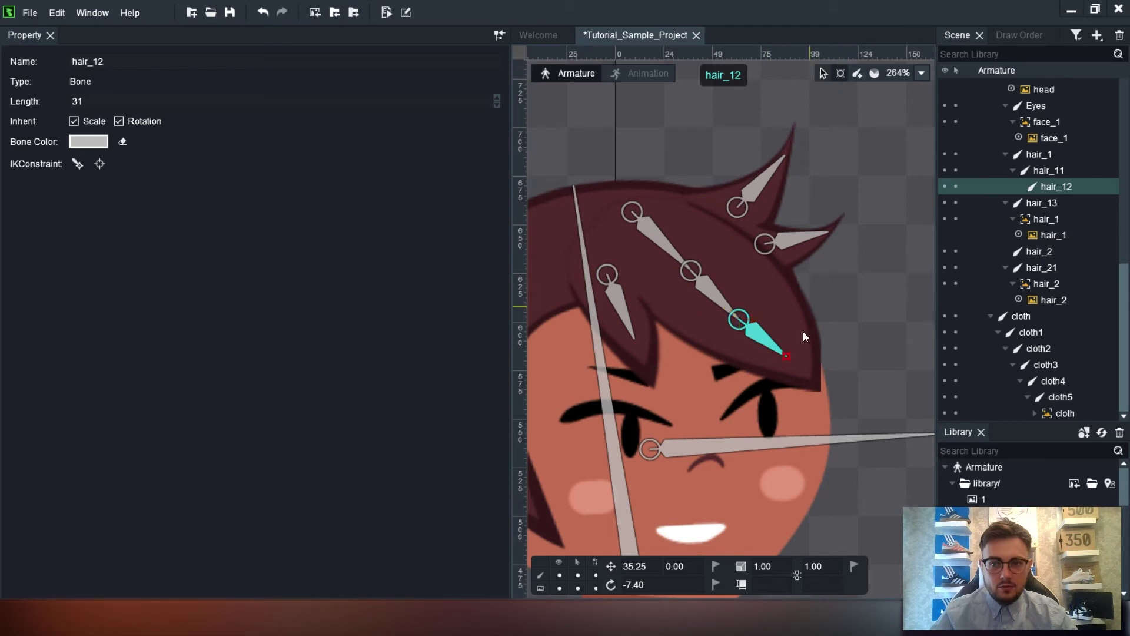
- Select the hair_2 slot, enable its mesh and open that mesh for editing
click(785, 235)
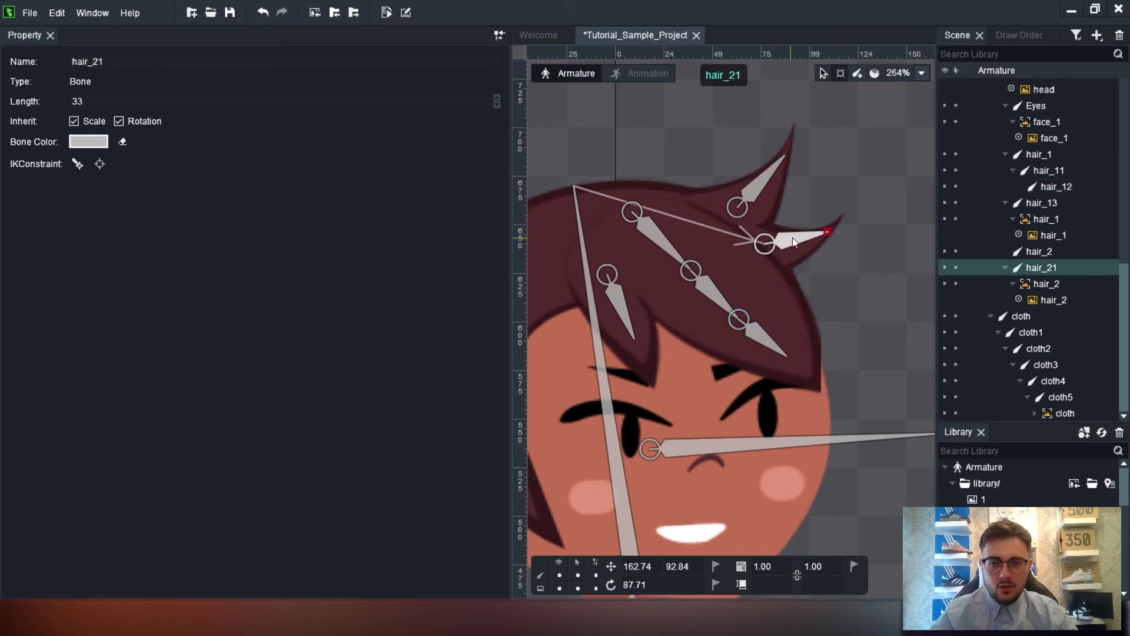
click(818, 71)
click(787, 163)
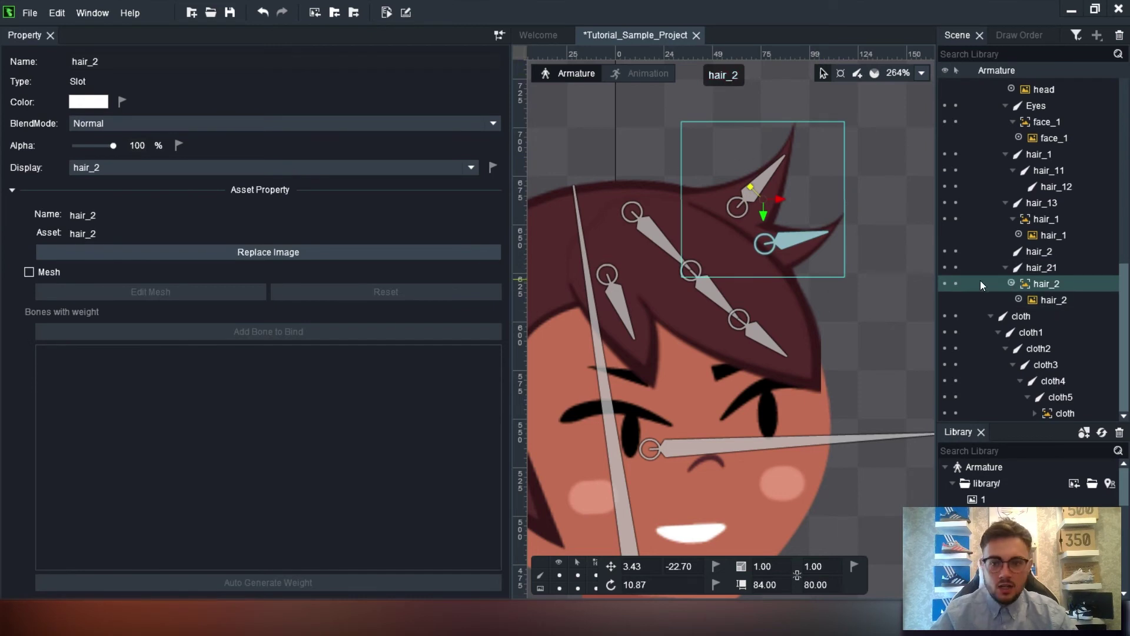
click(1048, 294)
click(1048, 284)
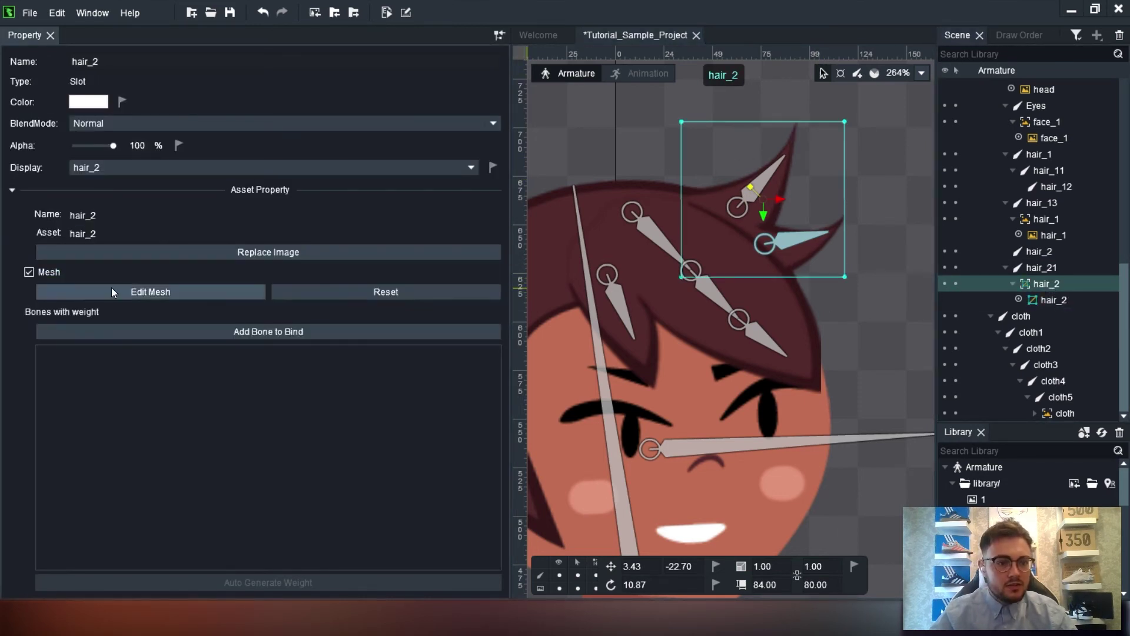
click(113, 292)
- Create mesh vertices along the outline of both hair_2 spikes, around their tips and along the base
scroll(771, 187, up, 2)
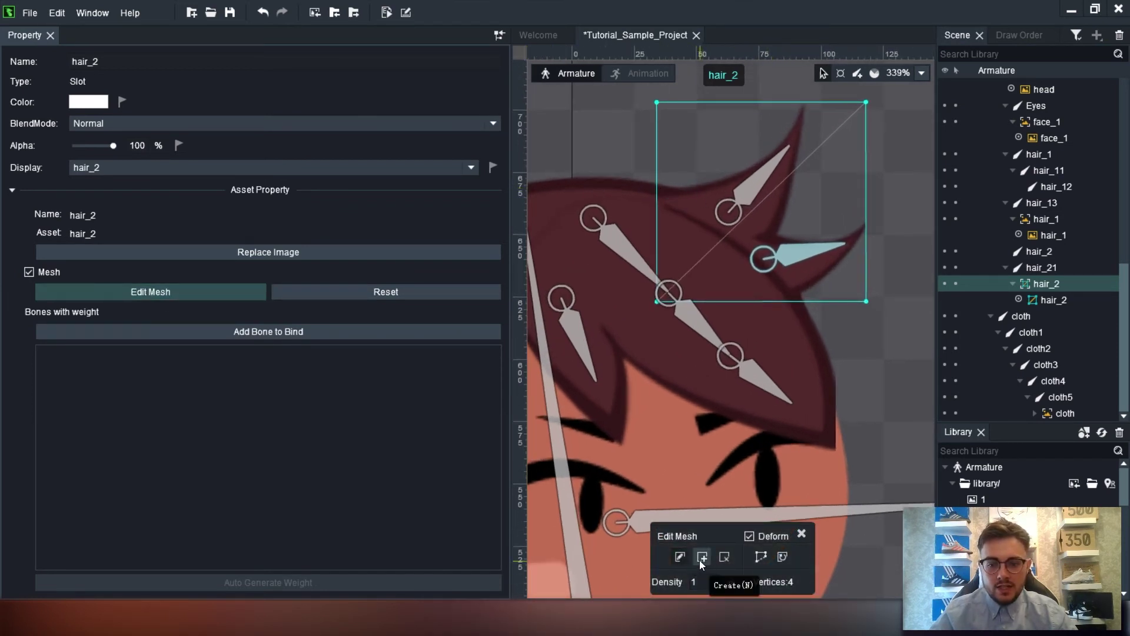
click(698, 558)
click(668, 193)
click(690, 188)
click(721, 180)
click(754, 165)
click(777, 141)
click(798, 116)
click(804, 102)
click(802, 137)
click(798, 161)
click(792, 190)
click(786, 213)
click(778, 232)
click(791, 239)
click(830, 239)
click(846, 236)
click(866, 228)
click(834, 266)
click(818, 284)
click(803, 301)
click(778, 301)
click(736, 274)
click(711, 264)
click(680, 241)
click(671, 225)
click(657, 214)
- Add vertices inside the hair_2 shape to fill out the mesh, and finish editing it
click(711, 205)
click(742, 198)
click(787, 213)
click(746, 240)
click(801, 251)
click(718, 236)
click(770, 202)
click(778, 176)
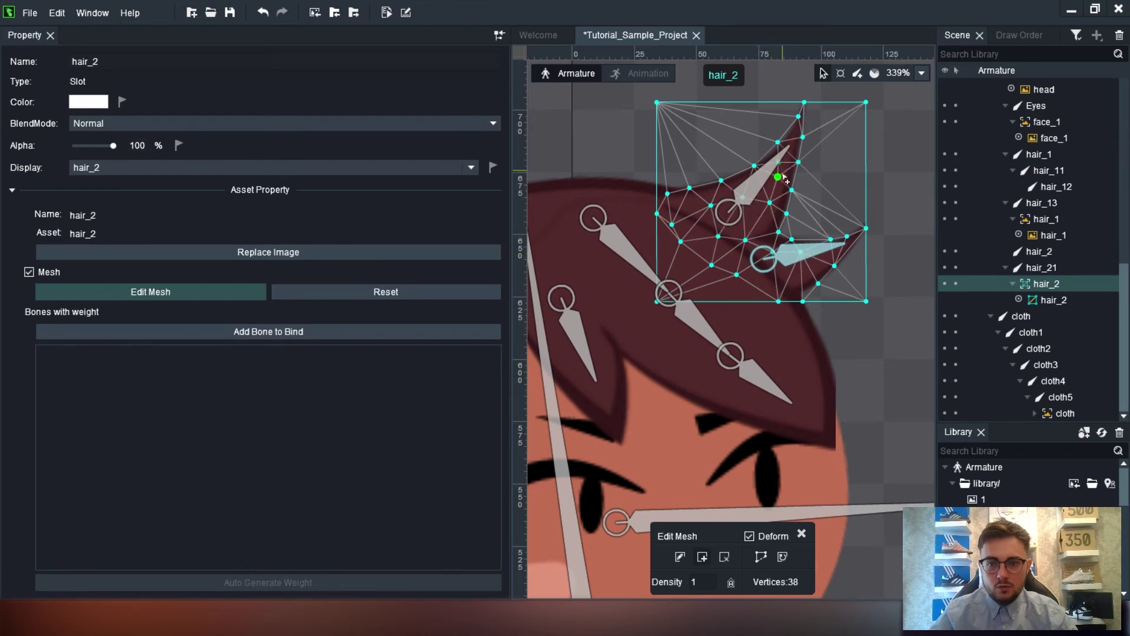
click(148, 292)
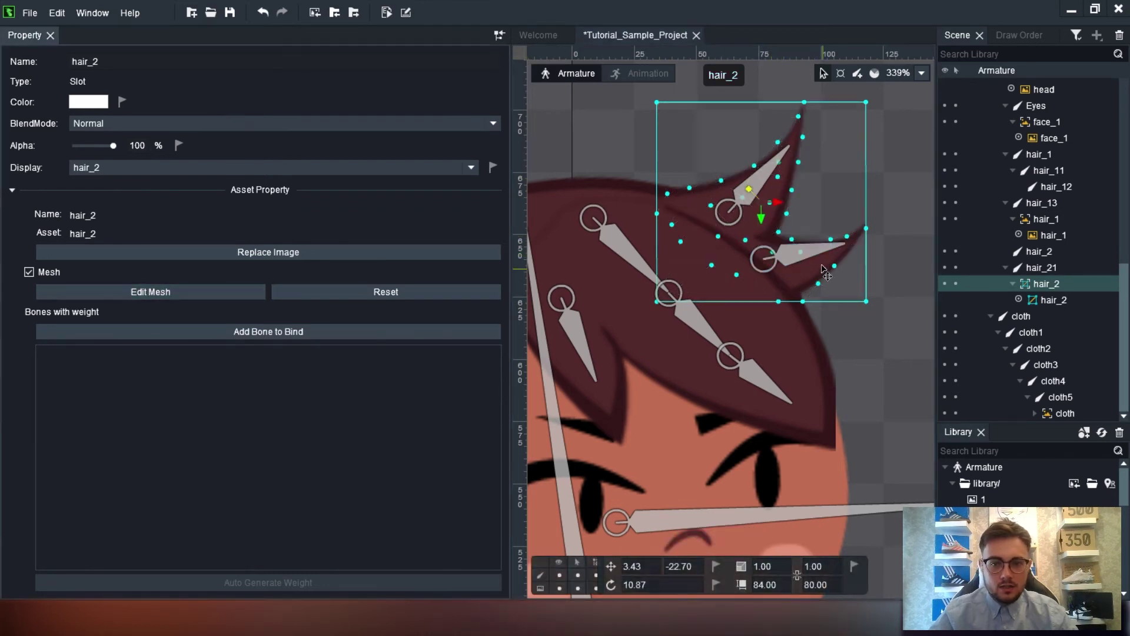
- Try moving a mesh vertex near the tip of hair_2's upper spike to test the deformation, and undo it
click(825, 122)
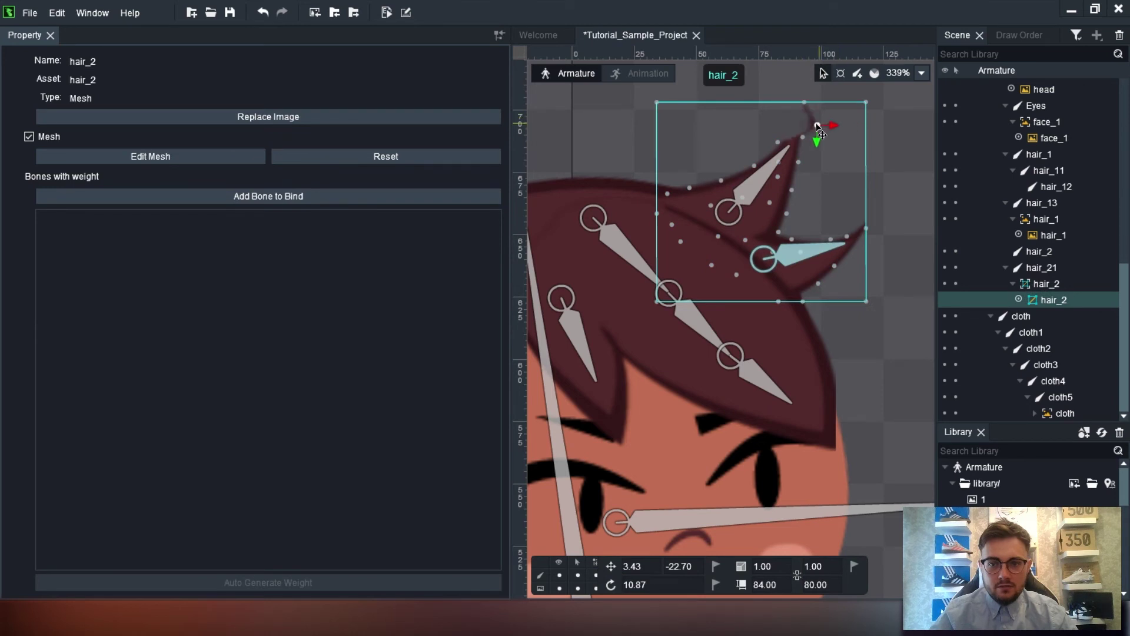
drag(826, 123, 780, 119)
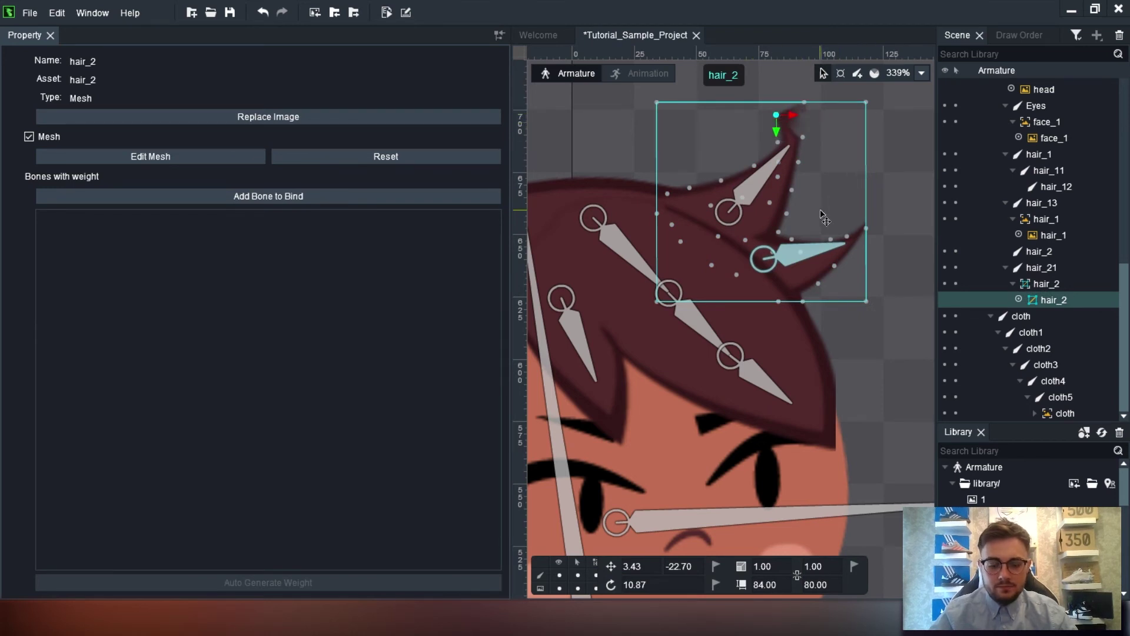
key(ctrl+z)
key(ctrl+z)
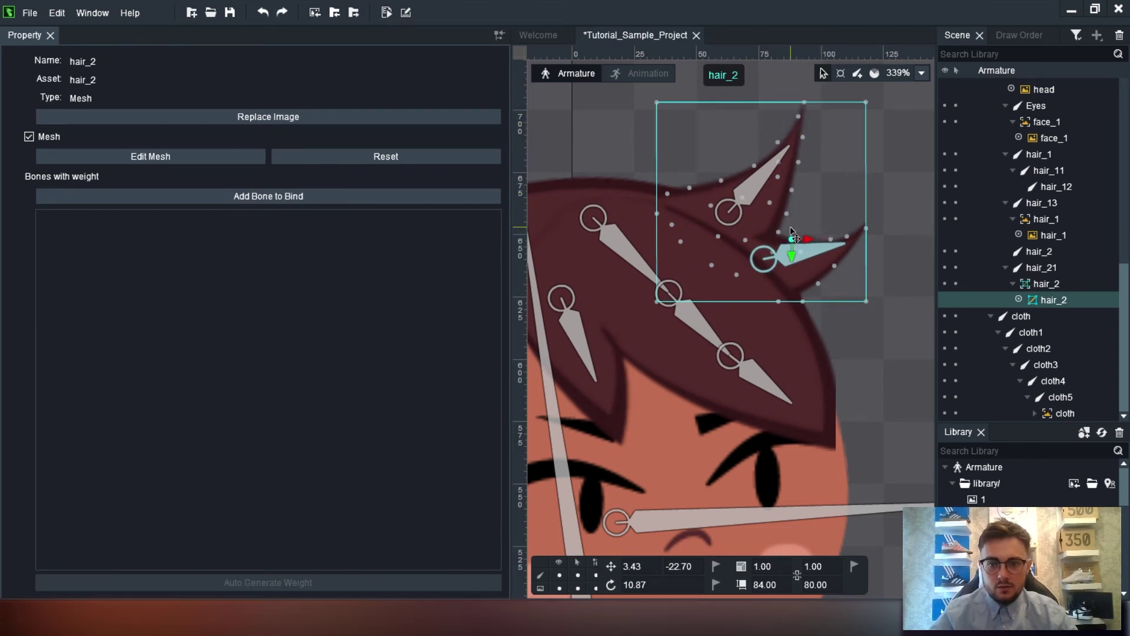
- Bind the hair_2 and hair_21 bones to the hair_2 mesh and generate its weights automatically
click(242, 206)
click(790, 264)
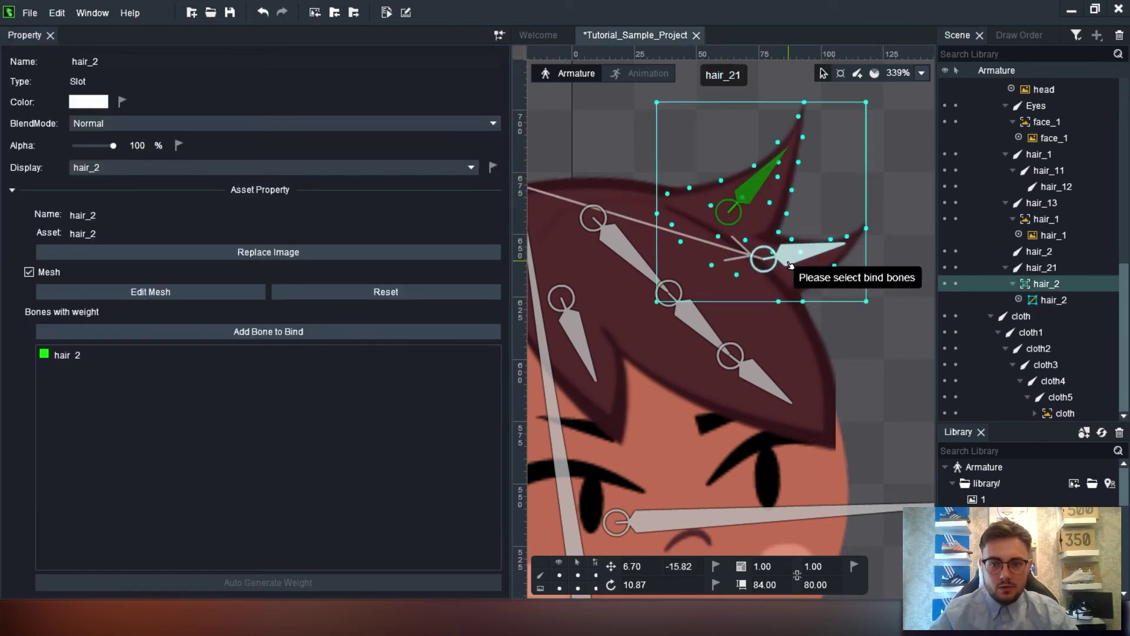
click(790, 264)
click(267, 581)
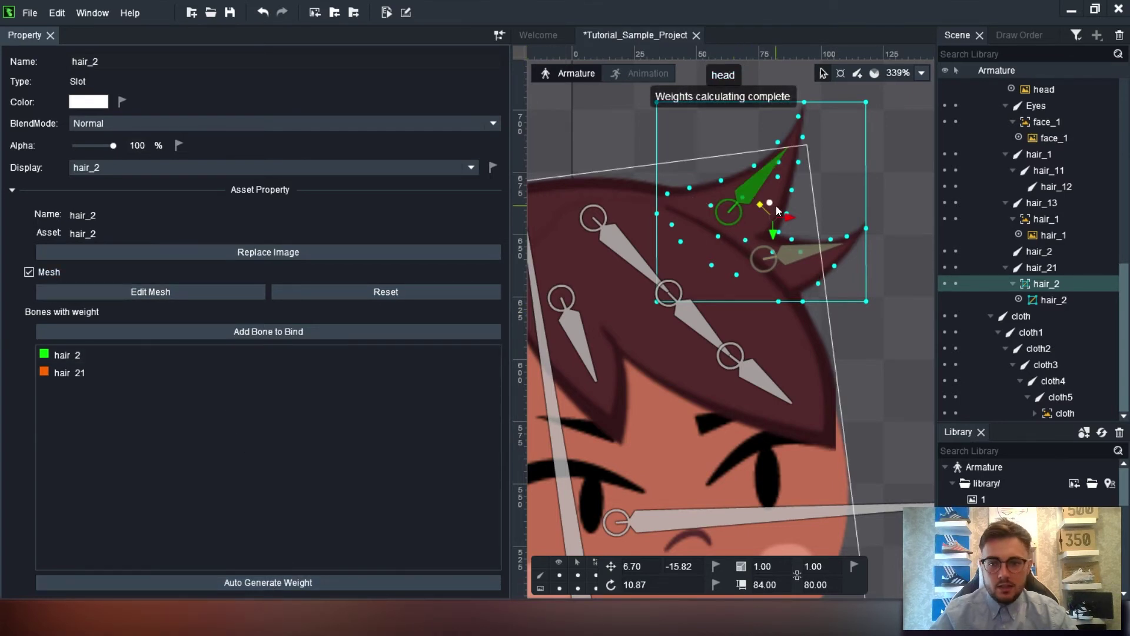
- Rotate the hair_2 bone slightly upright with the Pose tool to test how the upper spike follows
click(732, 220)
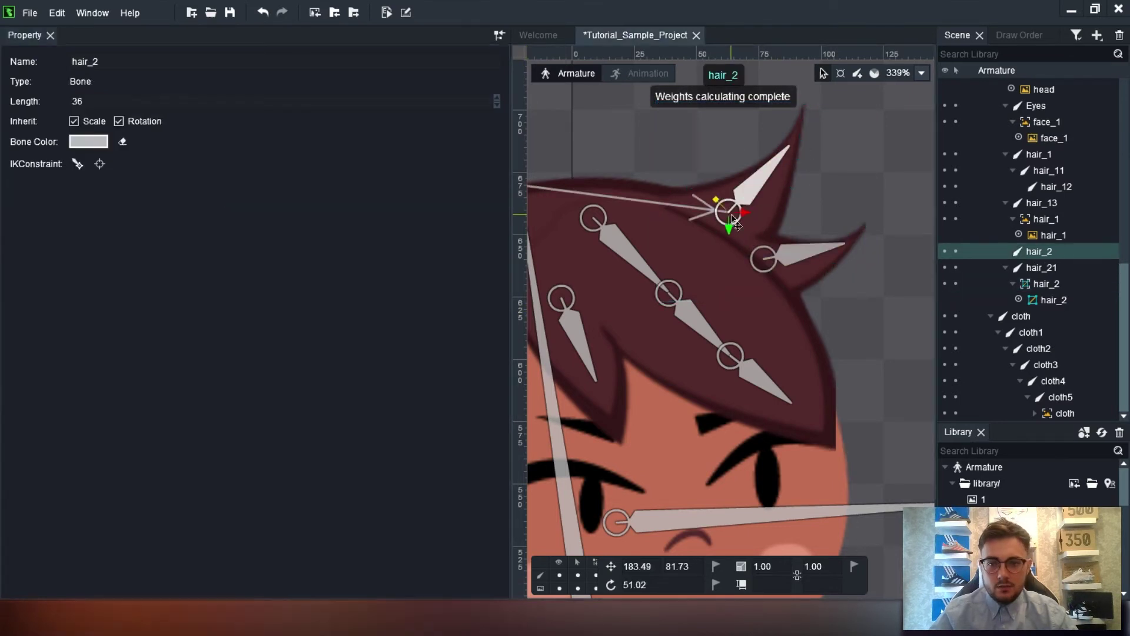
click(843, 75)
mouse_move(788, 146)
mouse_down()
mouse_move(739, 133)
mouse_move(806, 153)
mouse_move(773, 135)
mouse_up()
- Try rotating the hair_21 bone to test the lower spike, and undo the change
click(765, 260)
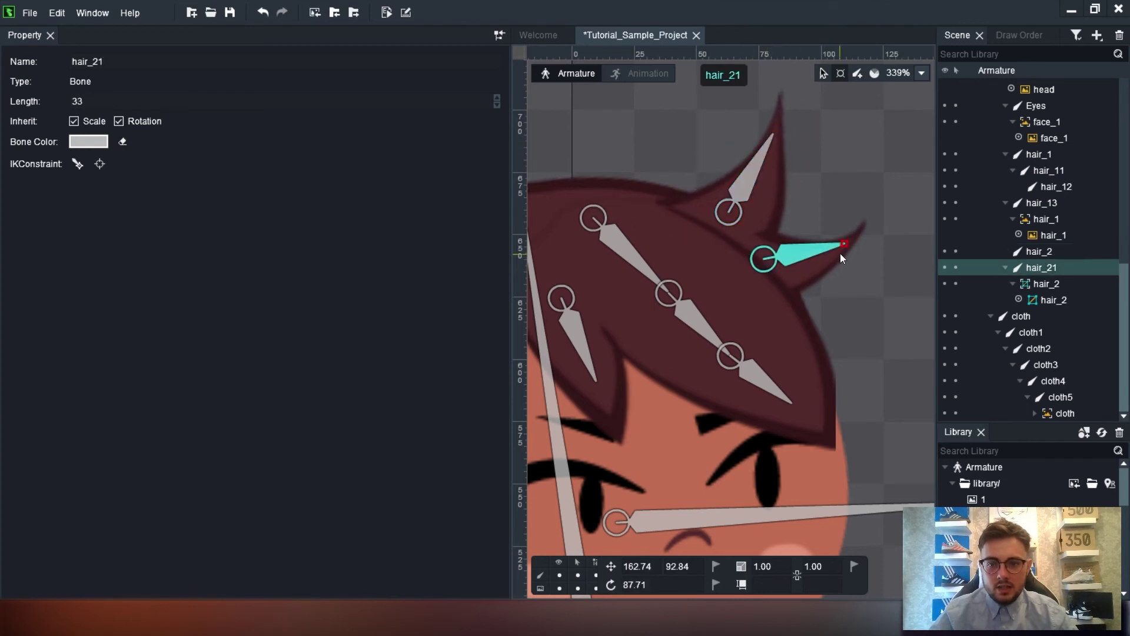
click(849, 250)
click(840, 254)
mouse_move(843, 237)
mouse_down()
mouse_move(850, 276)
mouse_move(836, 224)
mouse_move(848, 245)
mouse_up()
key(ctrl+z)
- Select the cloth slot, enable its mesh and open that mesh for editing
scroll(846, 296, down, 5)
drag(816, 286, 843, 252)
scroll(843, 252, down, 1)
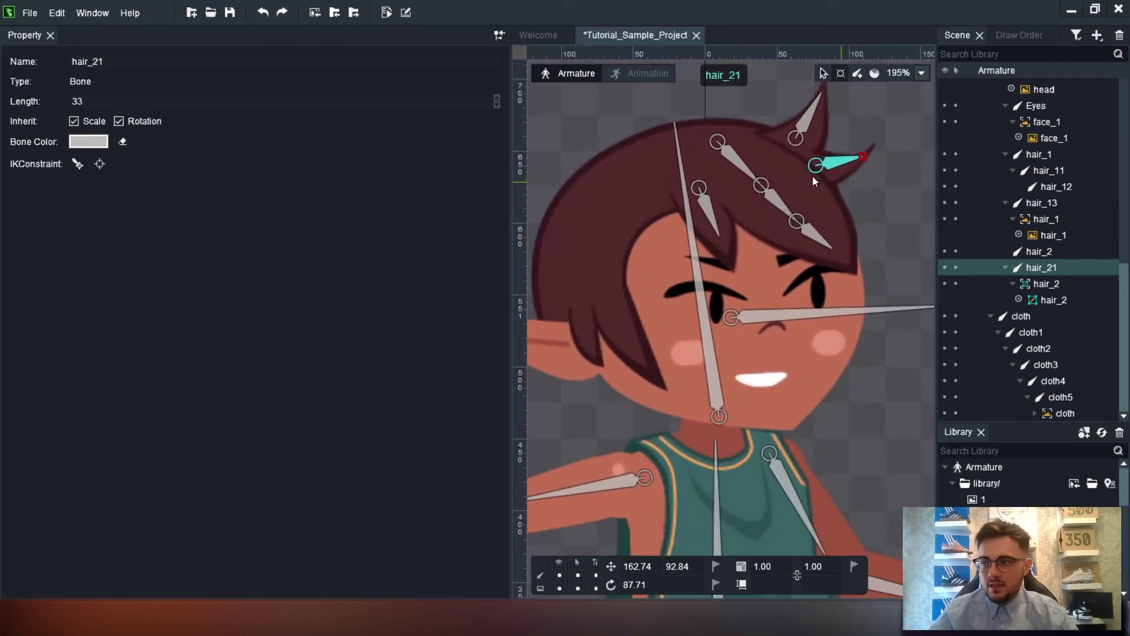
drag(710, 356, 871, 59)
drag(693, 309, 703, 227)
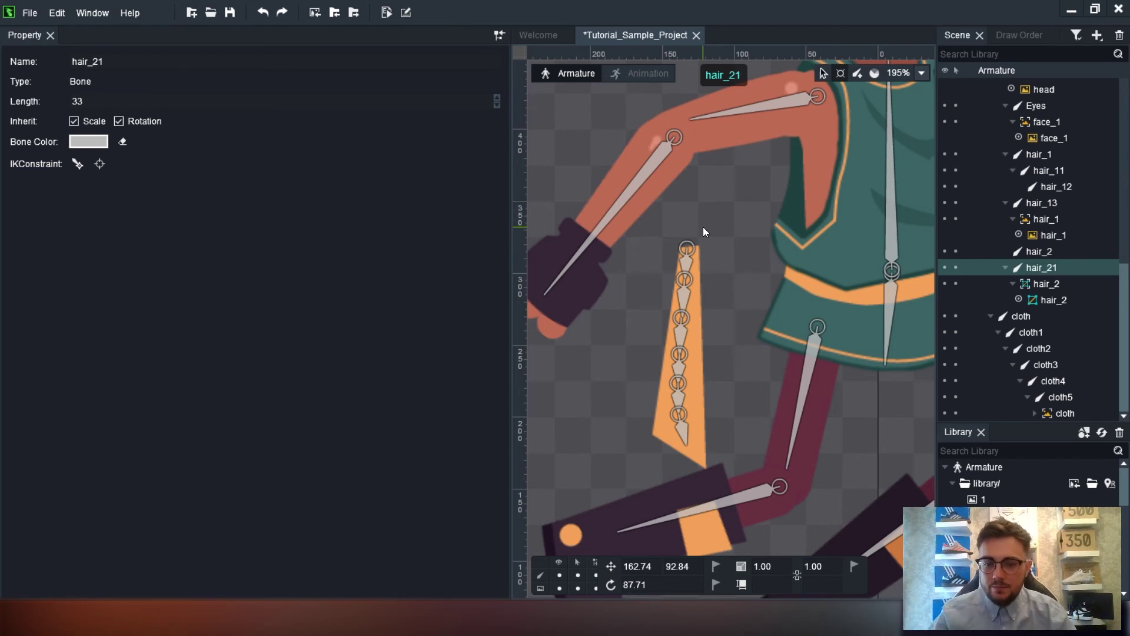
click(703, 350)
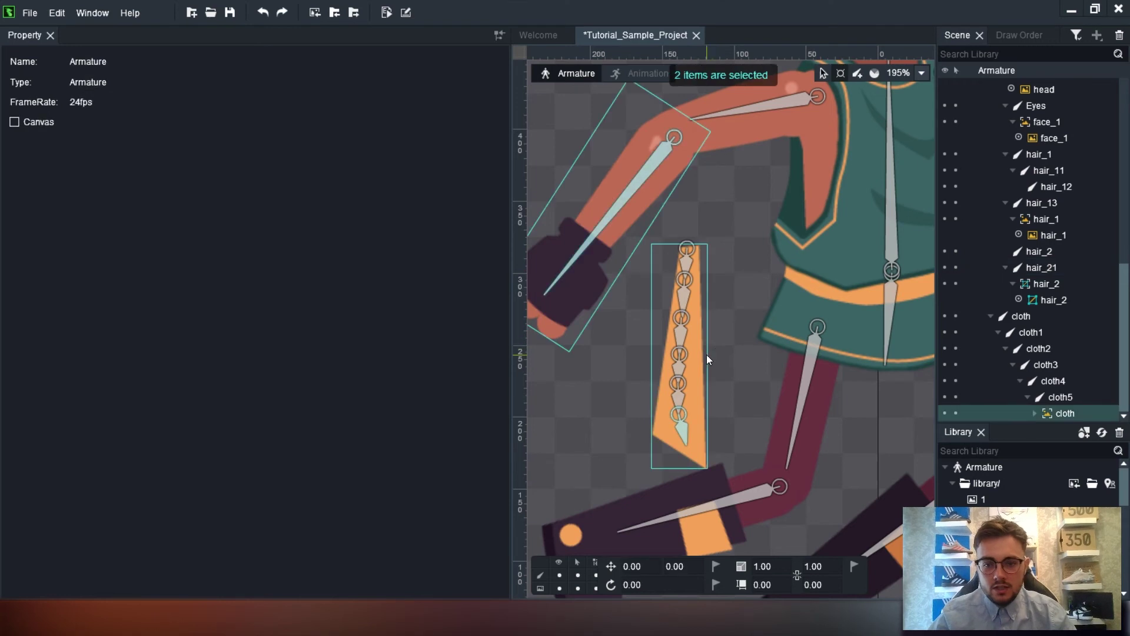
click(1051, 419)
scroll(774, 384, up, 1)
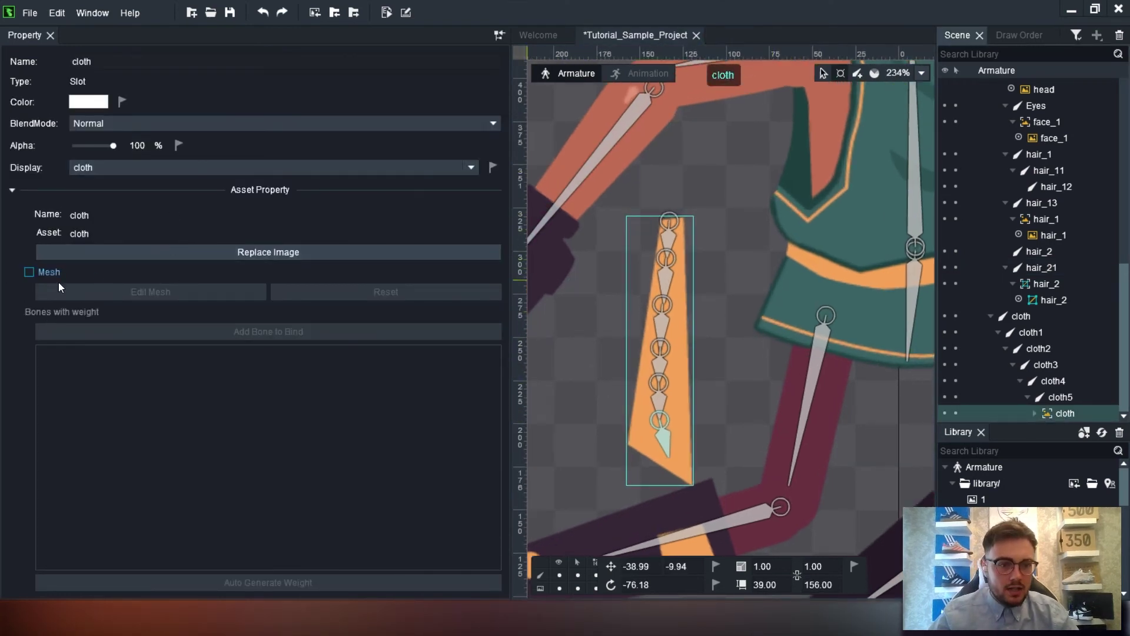
click(28, 273)
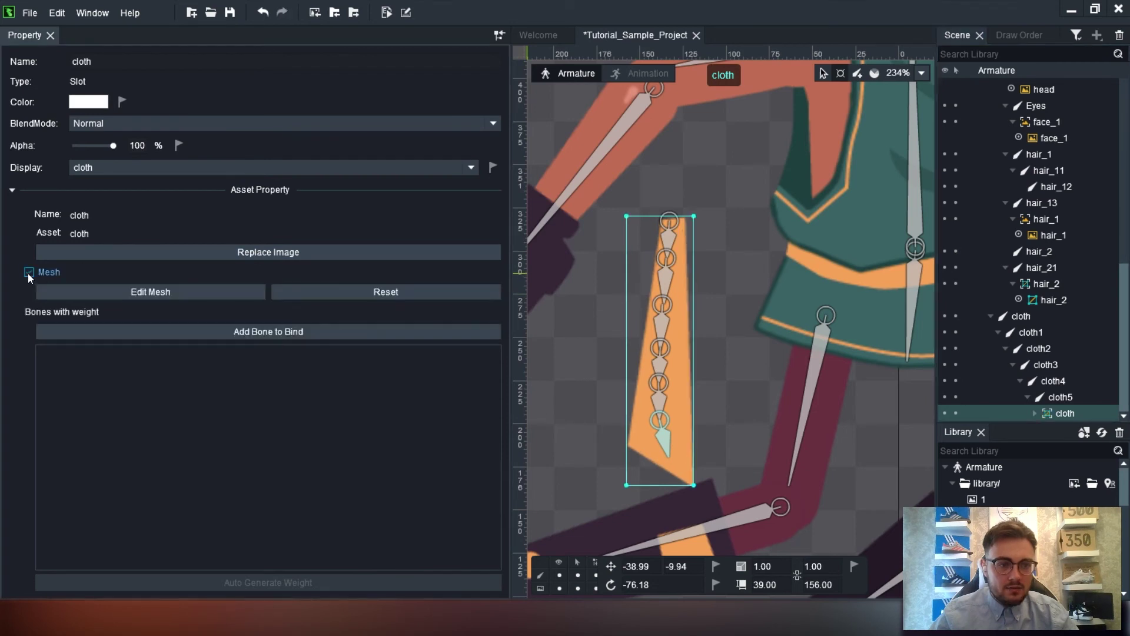
click(177, 297)
- Create mesh vertices along the slanted lower edge of the cloth
click(702, 556)
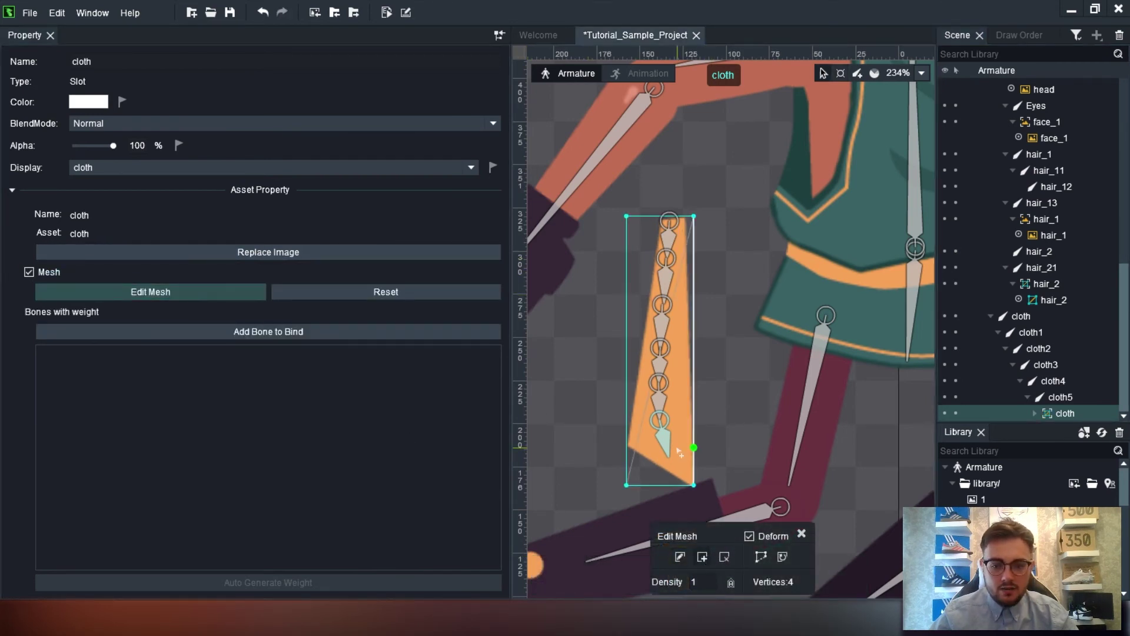
drag(664, 441, 658, 368)
scroll(658, 366, up, 1)
scroll(659, 372, up, 5)
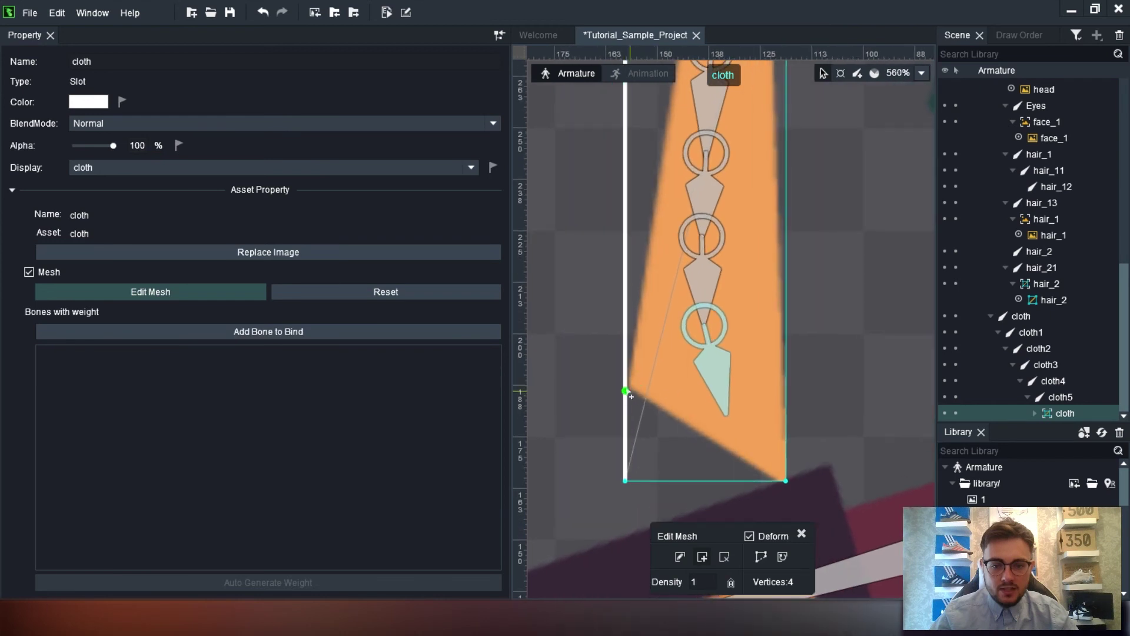
click(702, 557)
click(625, 387)
click(677, 420)
click(706, 437)
click(729, 449)
click(752, 464)
- Add mesh vertices up the cloth's right edge, from the lower corner to the upper end
click(786, 462)
click(786, 423)
click(785, 390)
click(786, 366)
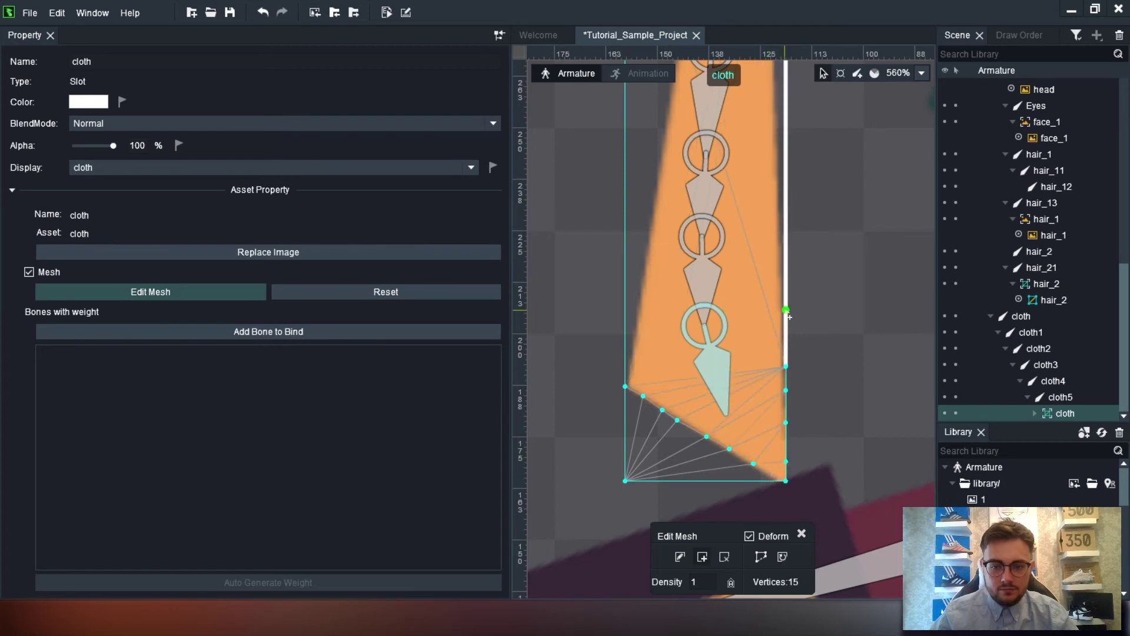
click(786, 308)
scroll(765, 355, up, 2)
click(770, 342)
click(770, 301)
click(771, 251)
drag(771, 251, 757, 339)
click(753, 287)
click(749, 242)
click(748, 189)
scroll(748, 189, up, 3)
click(723, 228)
click(727, 183)
click(721, 132)
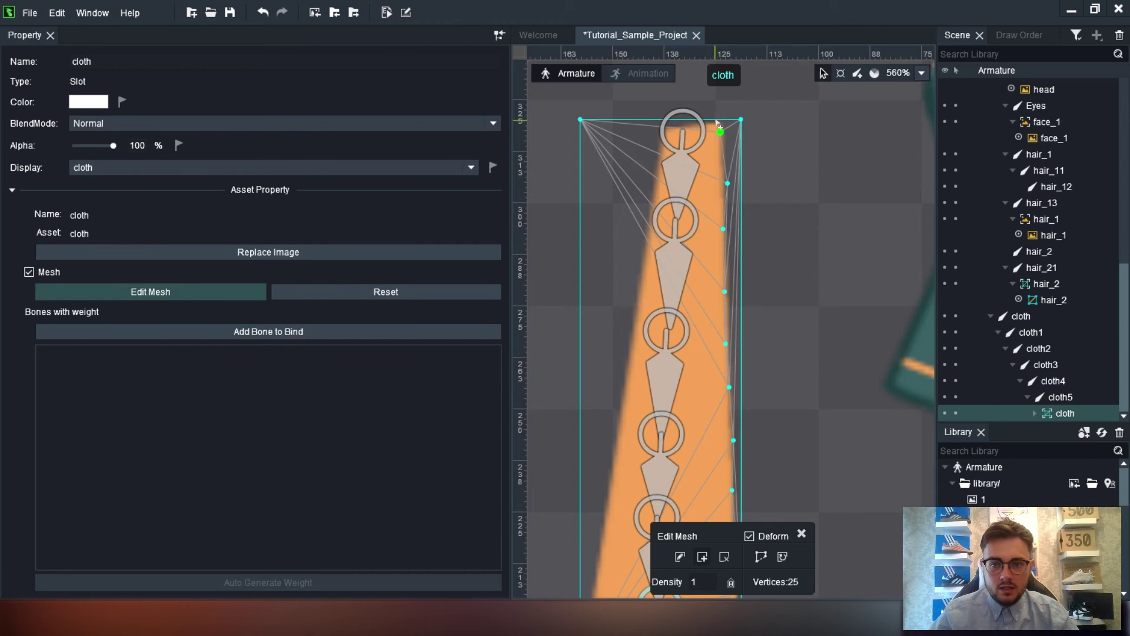
- Add mesh vertices across the cloth's upper edge and down its left edge
click(710, 120)
drag(709, 119, 659, 119)
click(659, 118)
click(658, 153)
click(655, 170)
click(652, 196)
drag(644, 249, 652, 158)
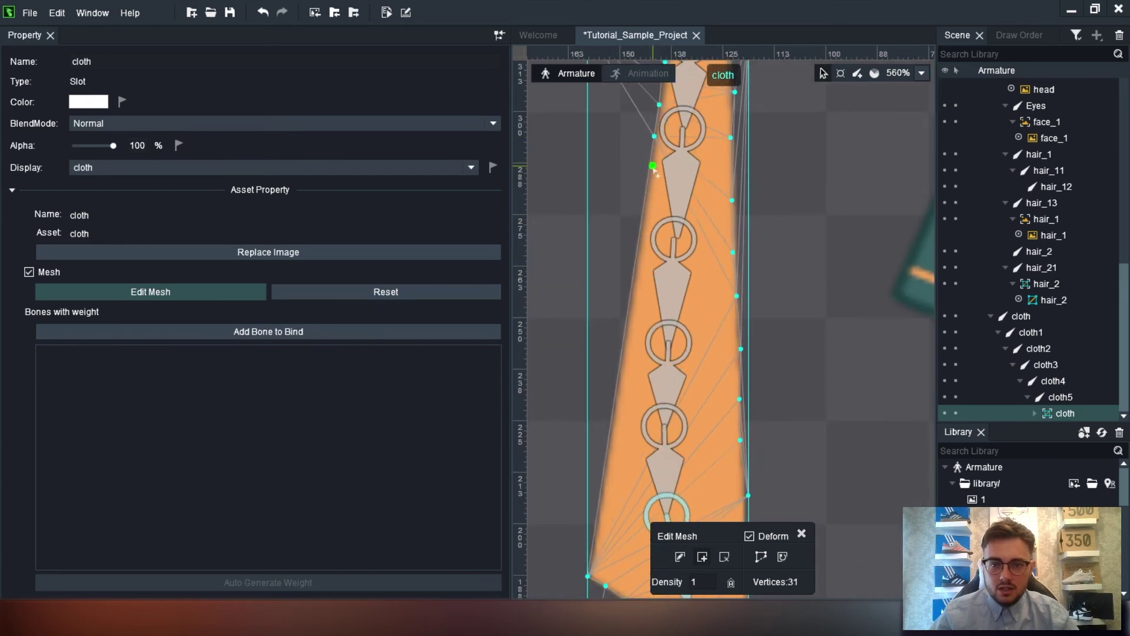
click(652, 169)
click(645, 209)
click(639, 239)
click(635, 283)
drag(635, 283, 646, 190)
click(639, 221)
click(638, 246)
click(629, 301)
click(626, 335)
click(614, 397)
drag(615, 398, 637, 300)
click(631, 330)
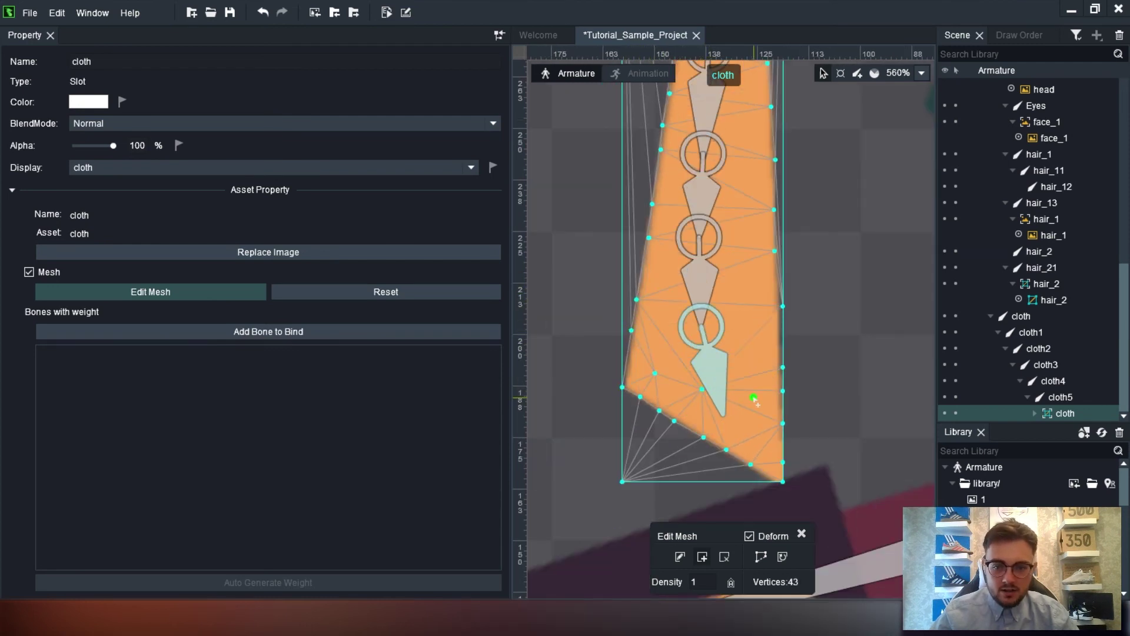
- Fill the inside of the cloth with mesh vertices along the bone chain, and finish editing the mesh
click(714, 168)
drag(714, 168, 706, 274)
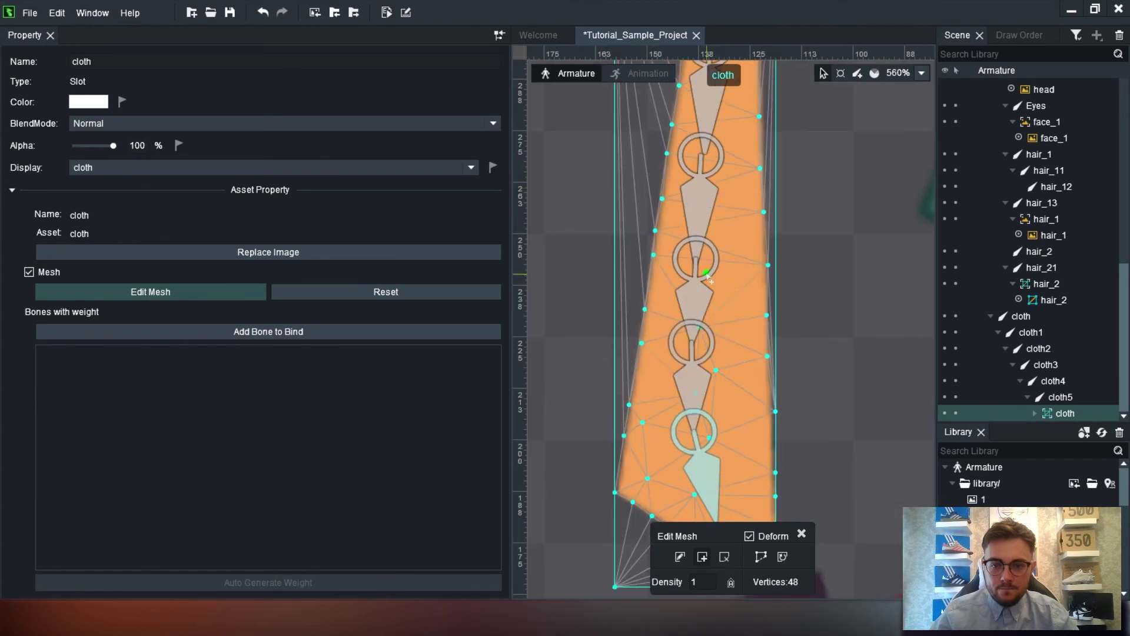
drag(721, 121, 705, 191)
click(705, 191)
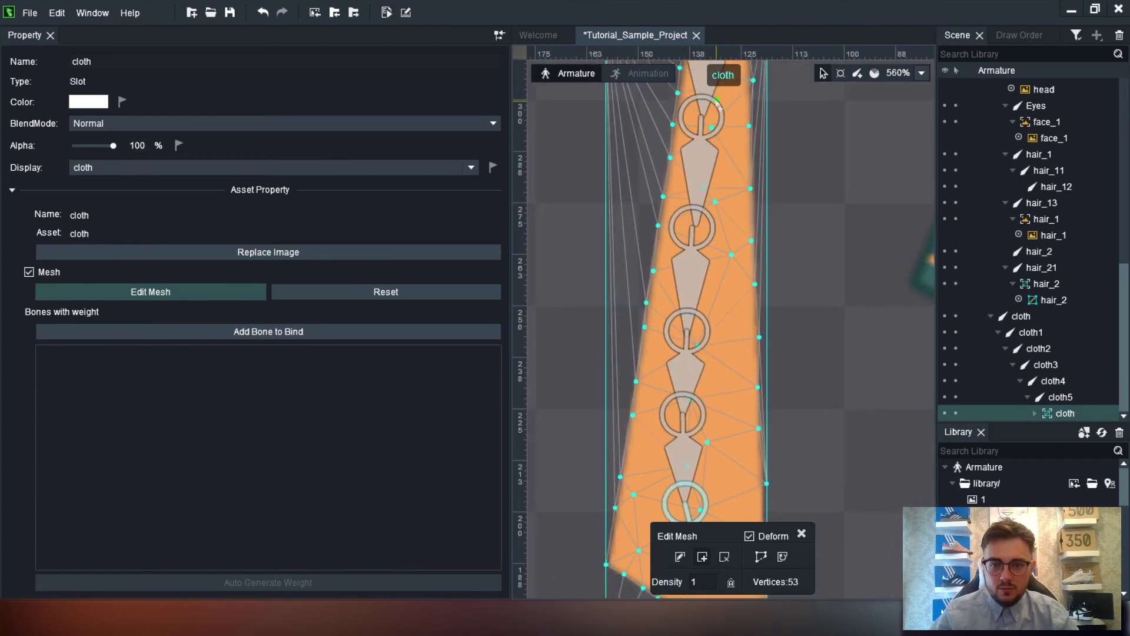
click(717, 101)
drag(717, 100, 708, 164)
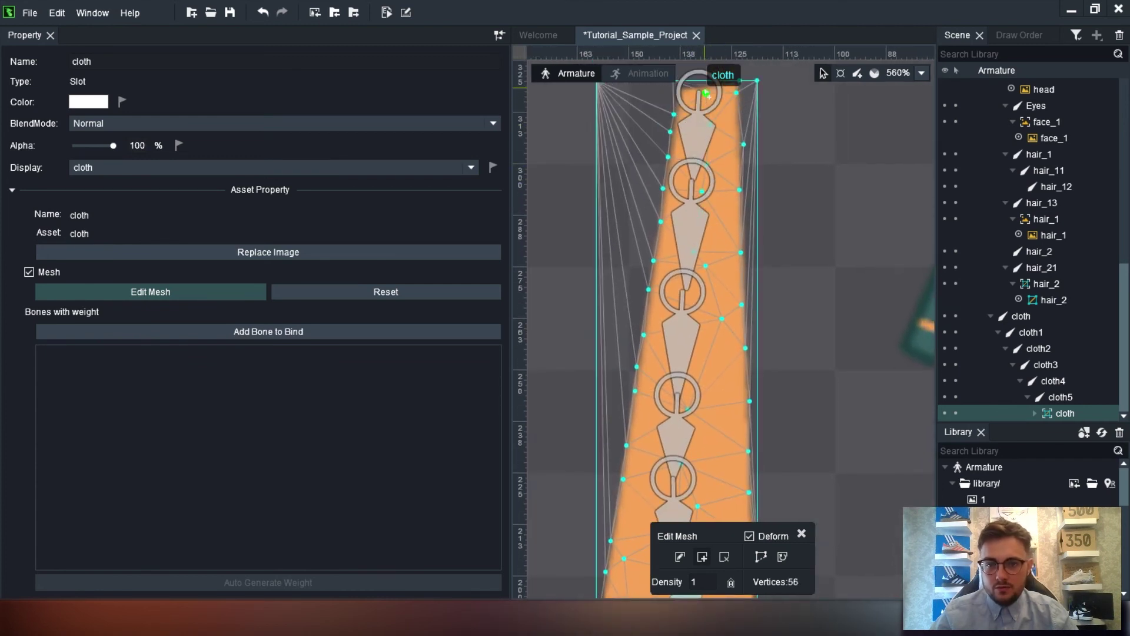
scroll(706, 94, down, 3)
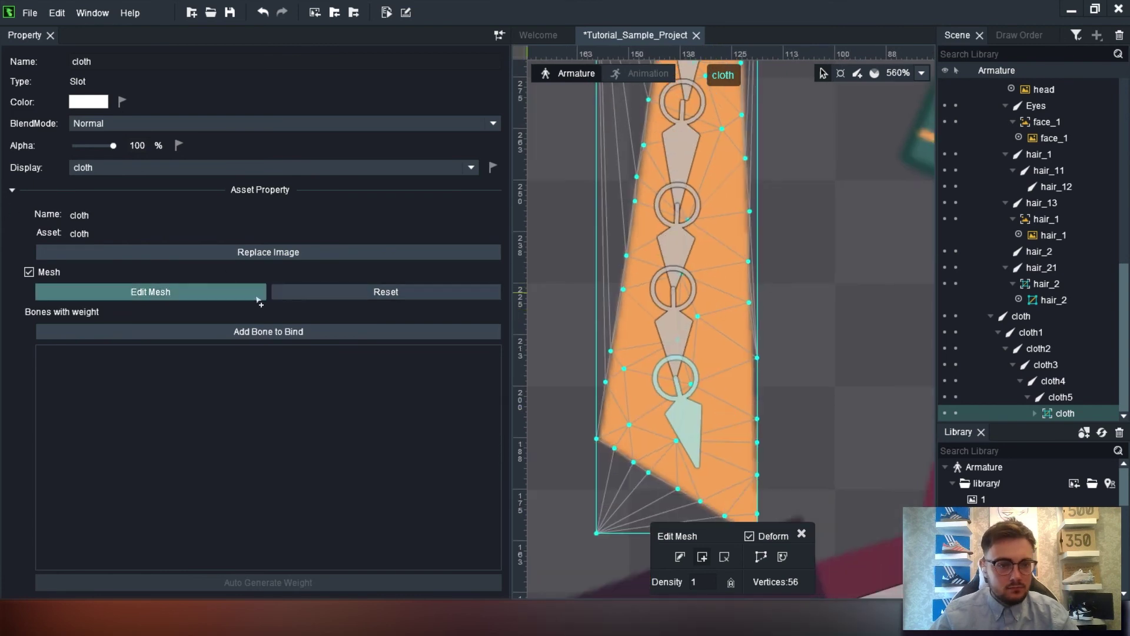
click(185, 299)
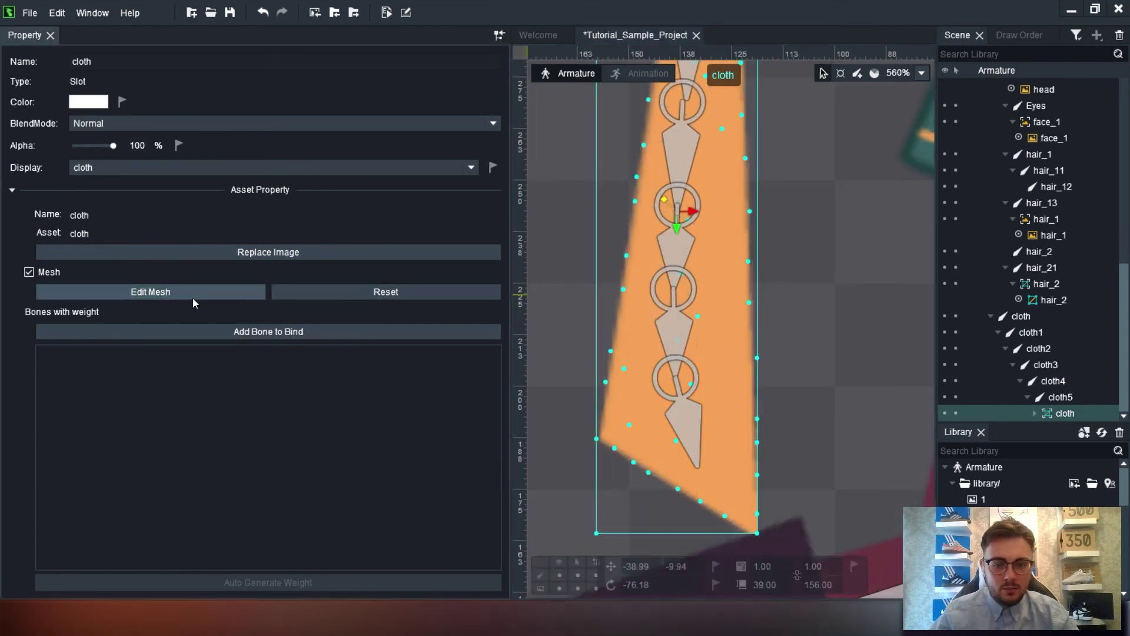
- Try moving vertices on the cloth's slanted lower edge to test the mesh, undoing each move
click(759, 537)
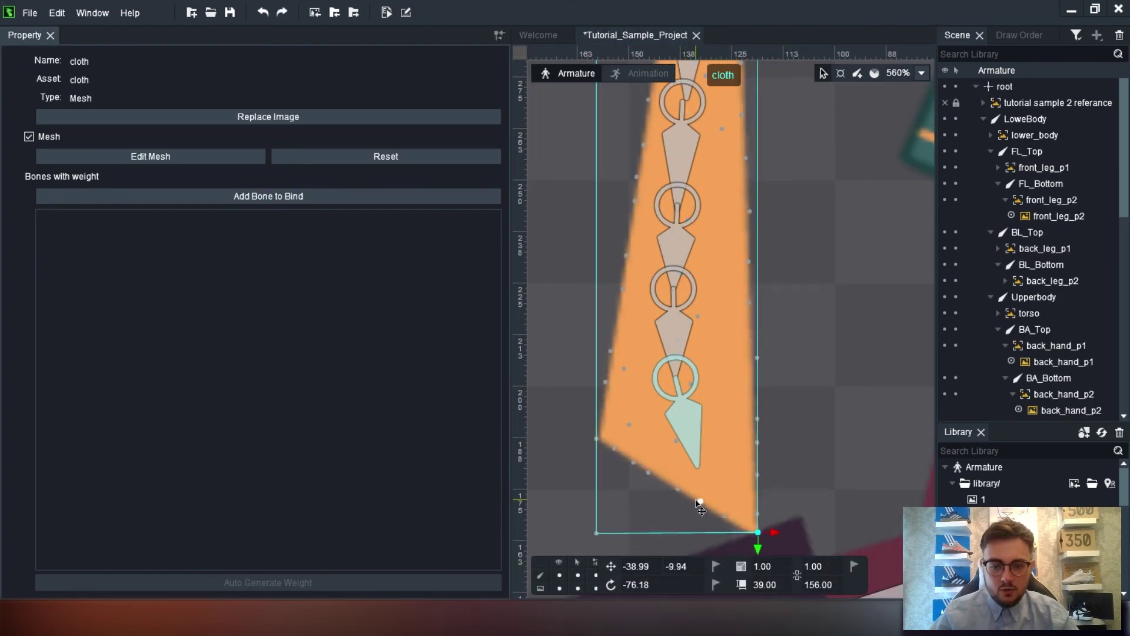
drag(688, 514, 657, 536)
key(ctrl+z)
drag(678, 489, 671, 492)
key(ctrl+z)
- Bind the bones cloth, cloth1, cloth2, cloth3, cloth4 and cloth5 to the cloth mesh and generate its weights automatically
drag(789, 228, 789, 335)
scroll(744, 313, down, 2)
click(347, 201)
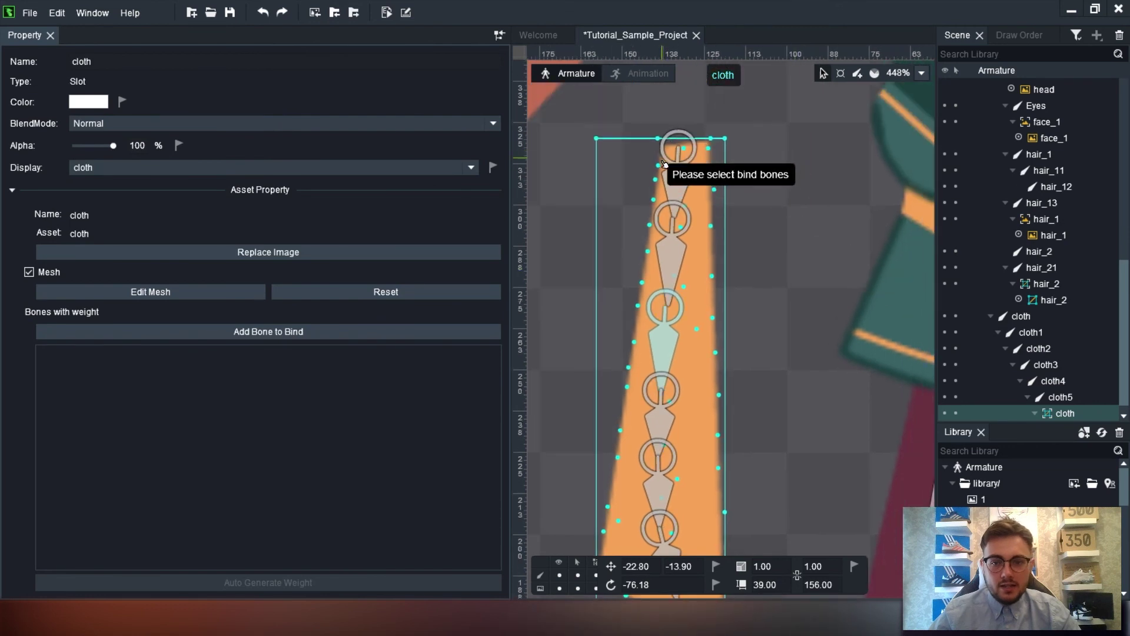
click(677, 154)
click(671, 242)
click(671, 326)
drag(663, 353, 660, 227)
click(660, 227)
click(658, 288)
click(670, 362)
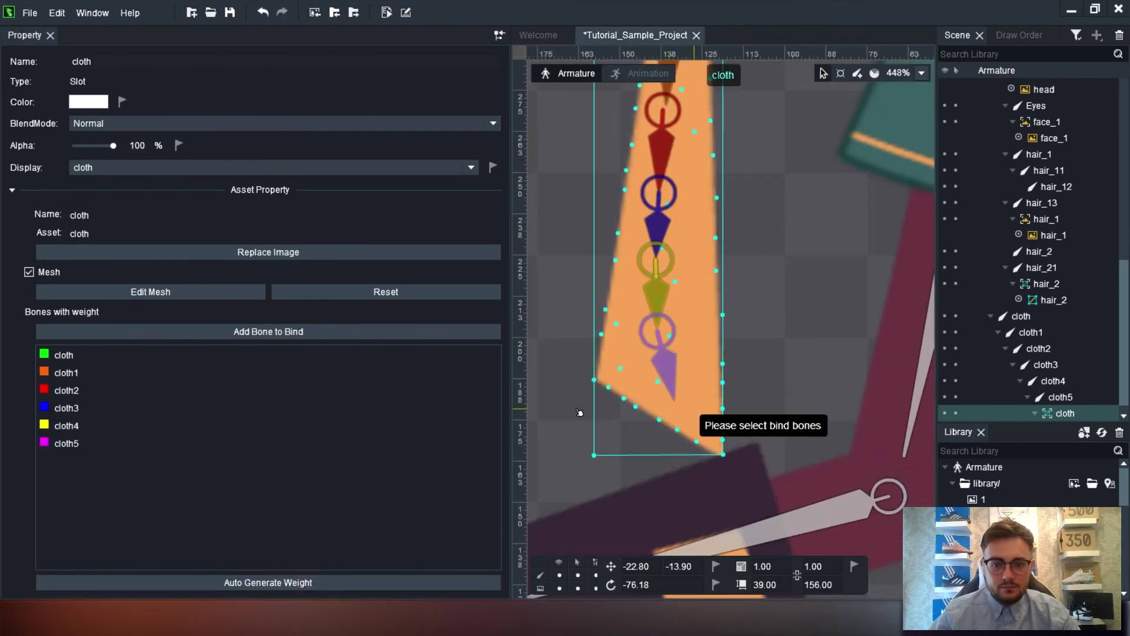
click(293, 583)
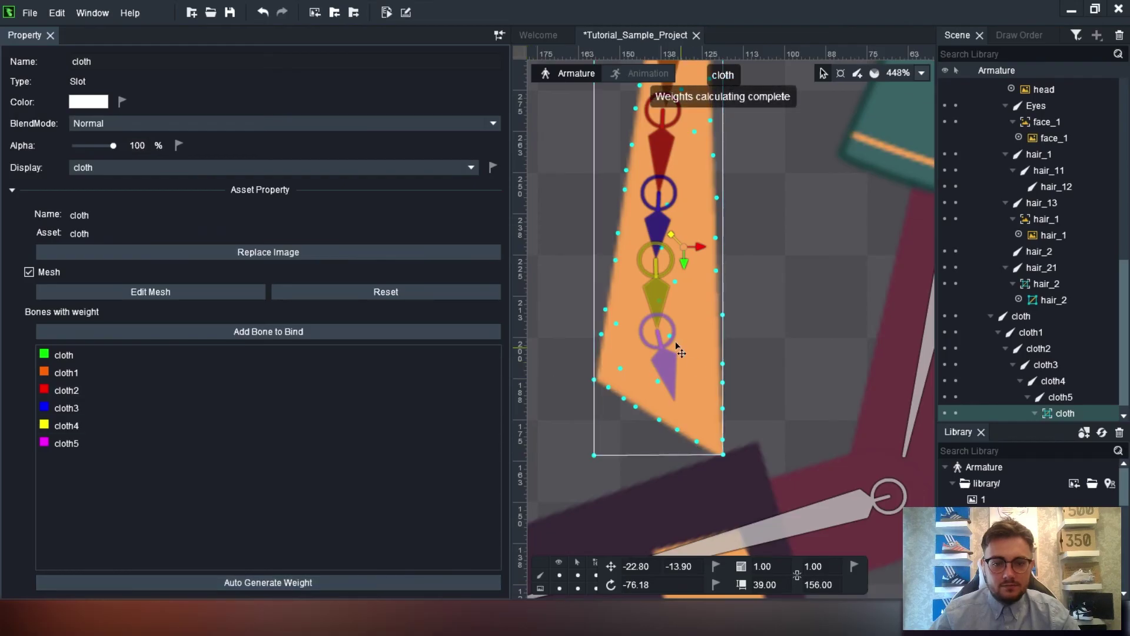
- Rotate bones cloth5 and cloth4 outward to the left to bend the lower end of the cloth
click(655, 382)
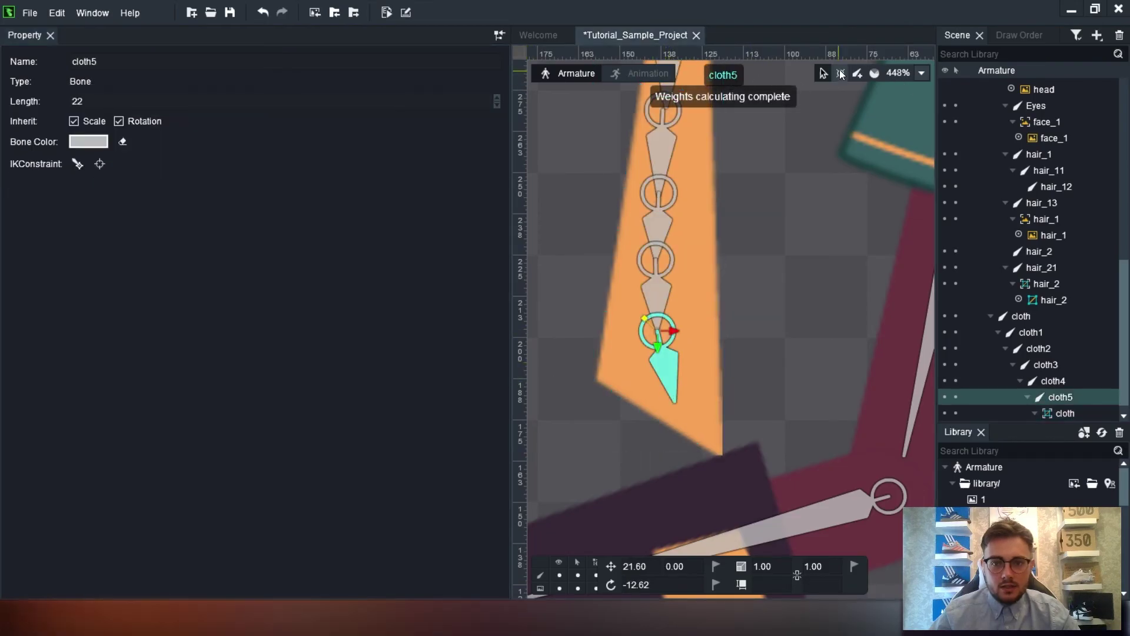
drag(680, 402, 603, 394)
scroll(654, 336, up, 1)
click(660, 324)
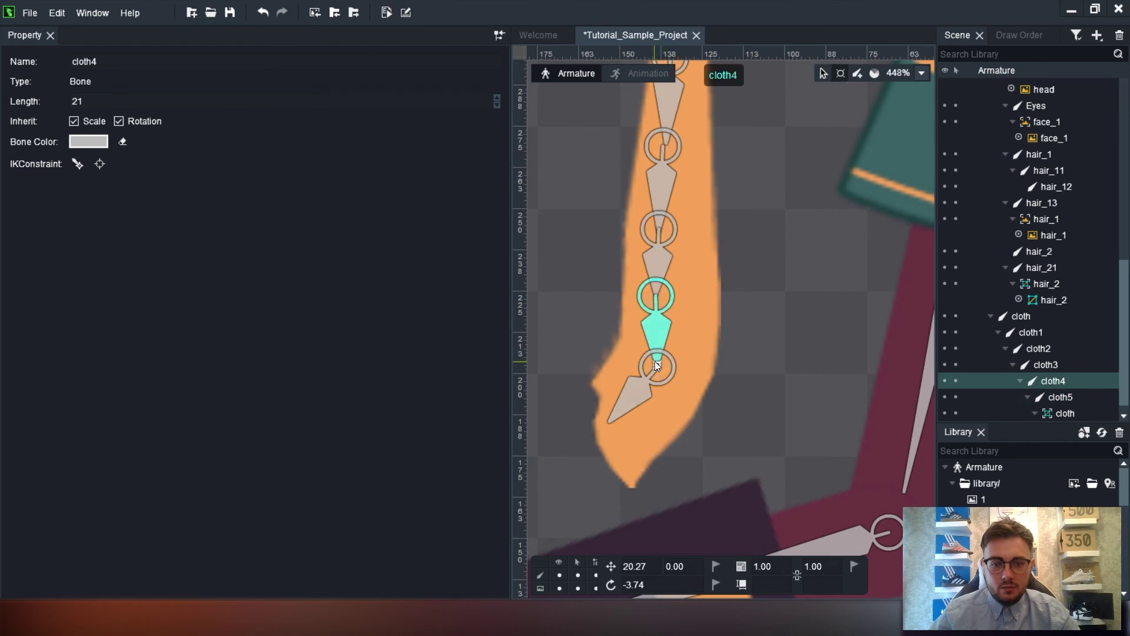
drag(655, 361, 613, 351)
- Swing bones cloth2 and cloth3 together to the right, and rotate bone cloth1 to the left to curve the cloth
drag(697, 307, 754, 368)
scroll(740, 331, down, 2)
drag(739, 331, 715, 295)
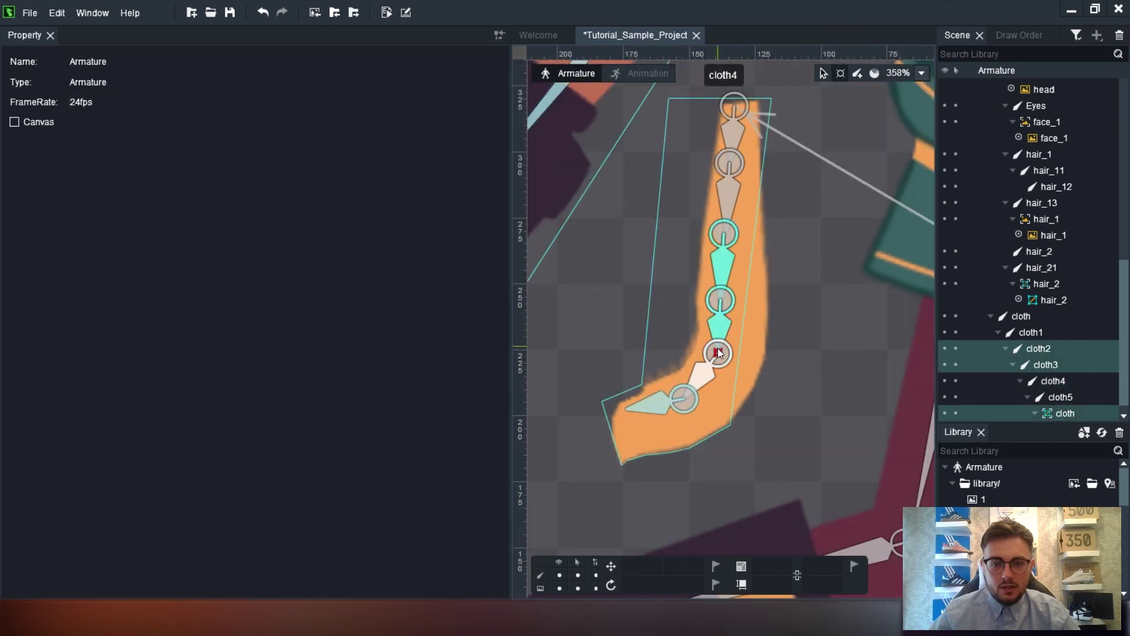
drag(718, 352, 759, 351)
click(728, 207)
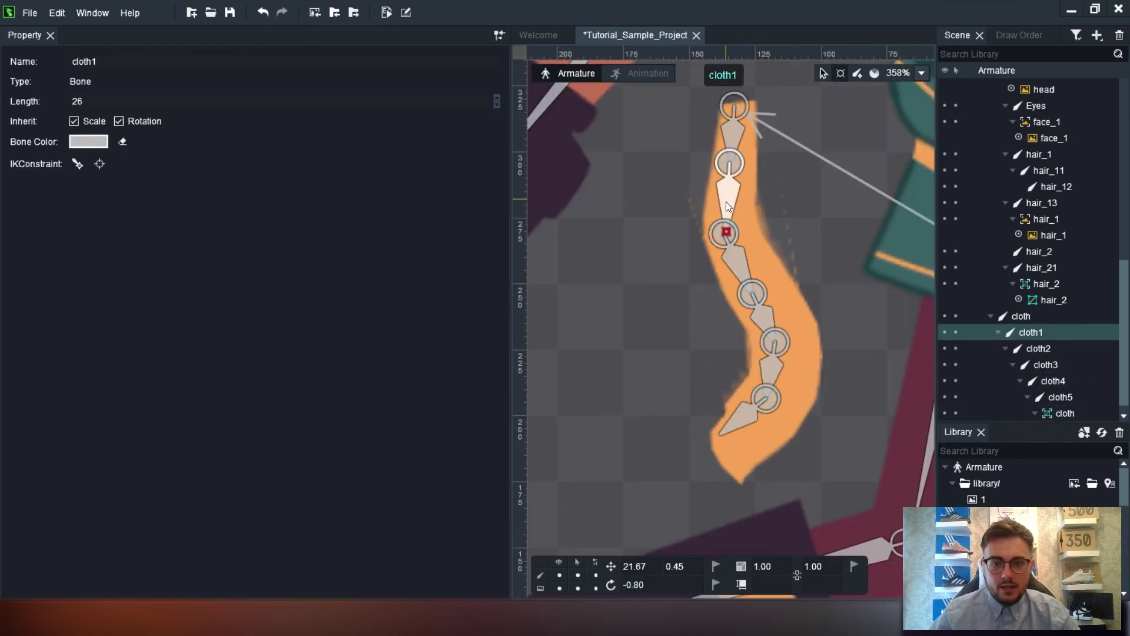
drag(725, 231, 665, 224)
scroll(743, 207, down, 1)
drag(745, 218, 727, 268)
- Move the root cloth bone with its whole chain onto the left end of the character's belt
click(717, 202)
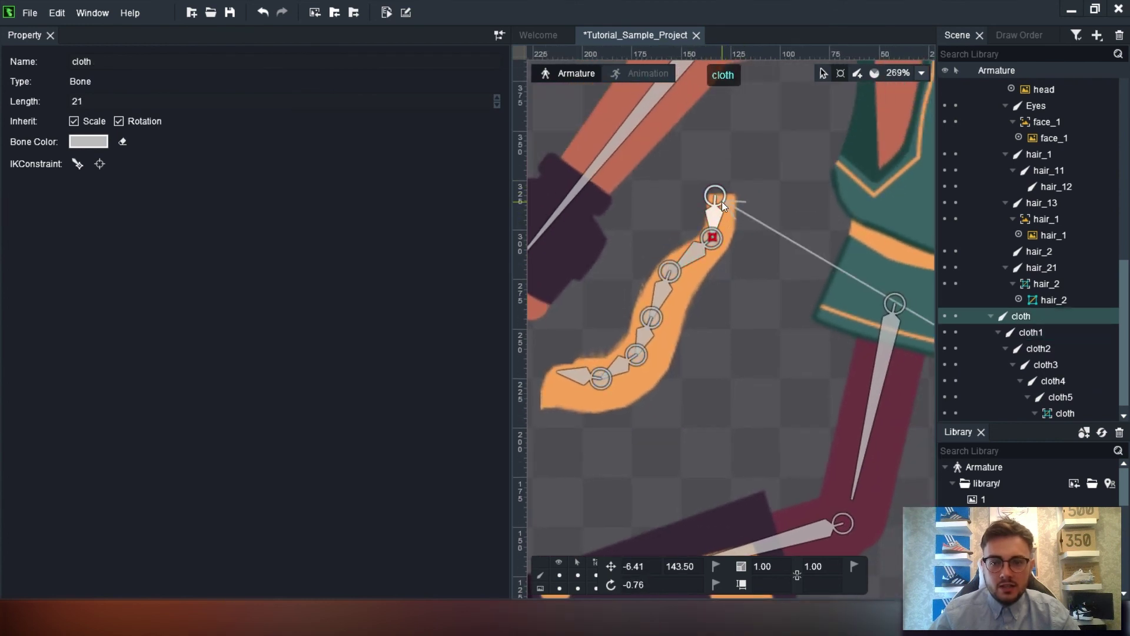
click(823, 73)
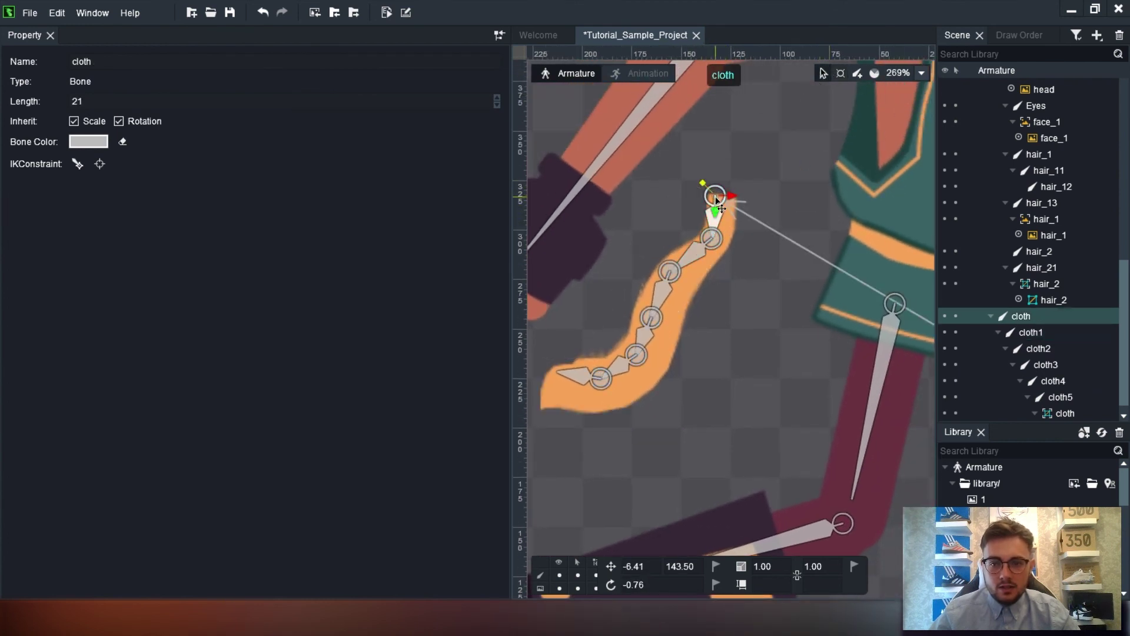
drag(717, 197, 897, 241)
drag(841, 262, 680, 230)
scroll(667, 247, down, 3)
drag(705, 391, 770, 384)
- Widen the canvas area and hide all bones to show the complete character without the rig
drag(511, 236, 136, 236)
click(201, 575)
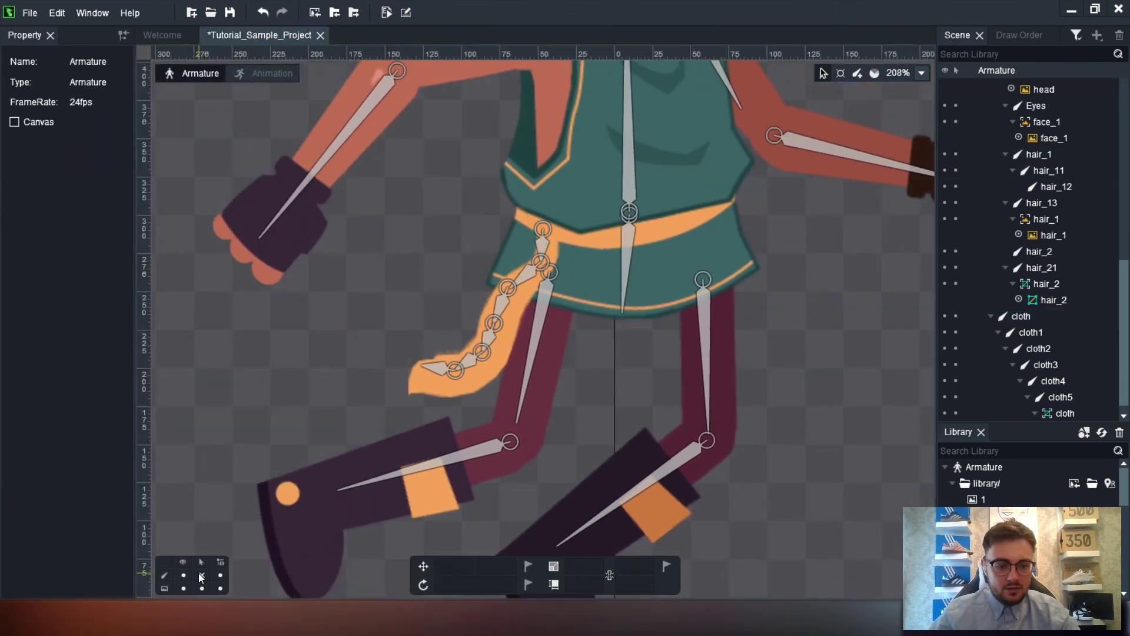
click(200, 576)
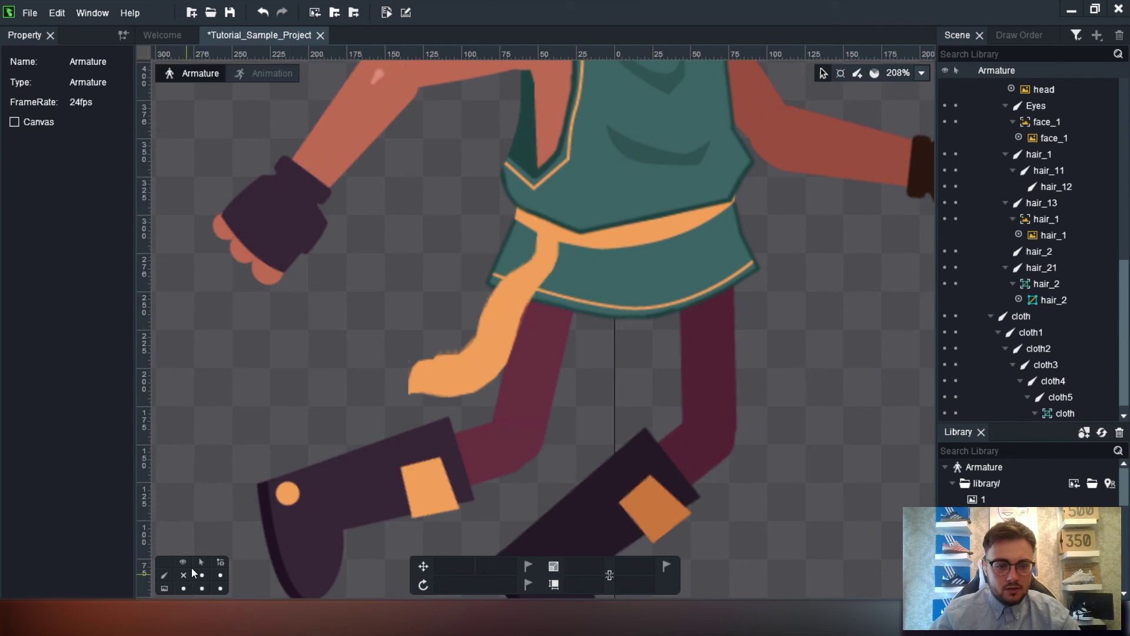
scroll(409, 382, down, 3)
scroll(475, 393, down, 5)
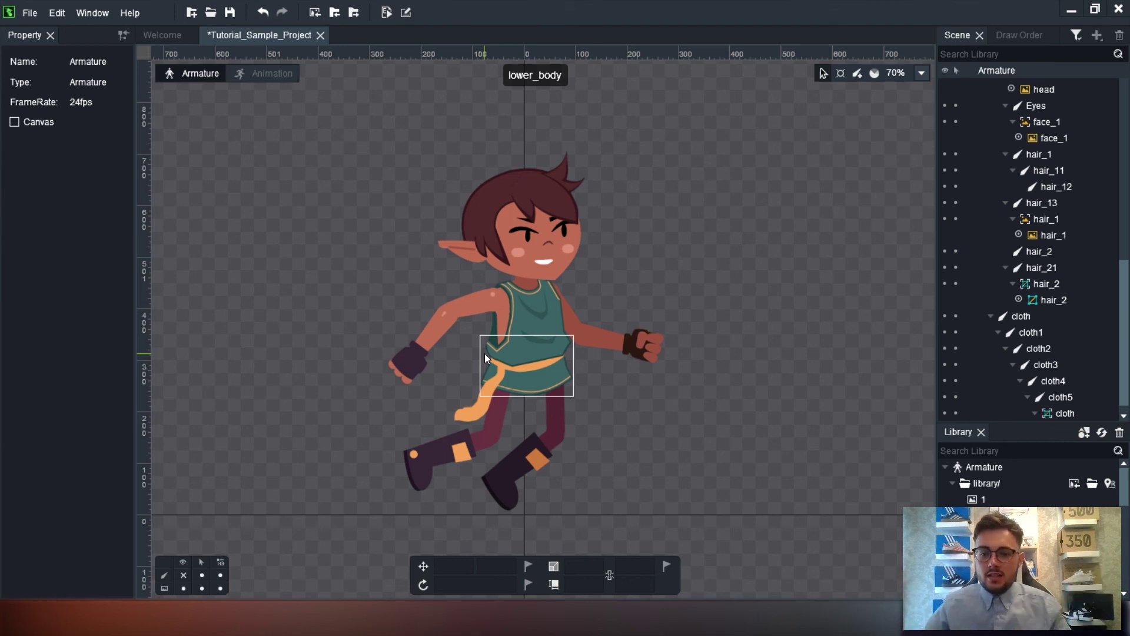
scroll(485, 353, up, 2)
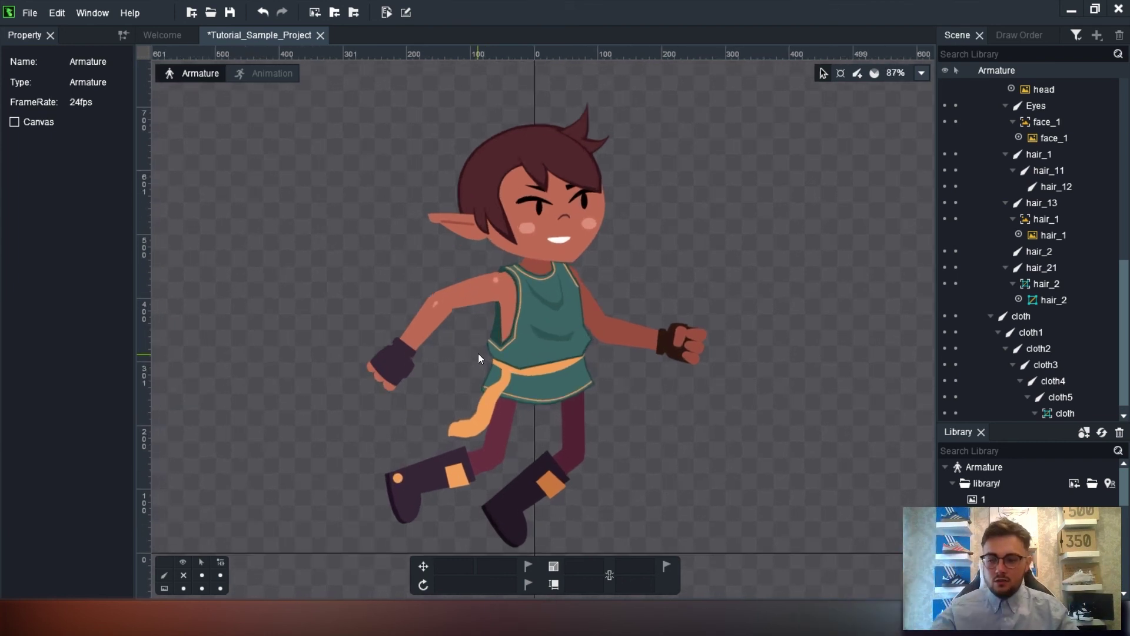